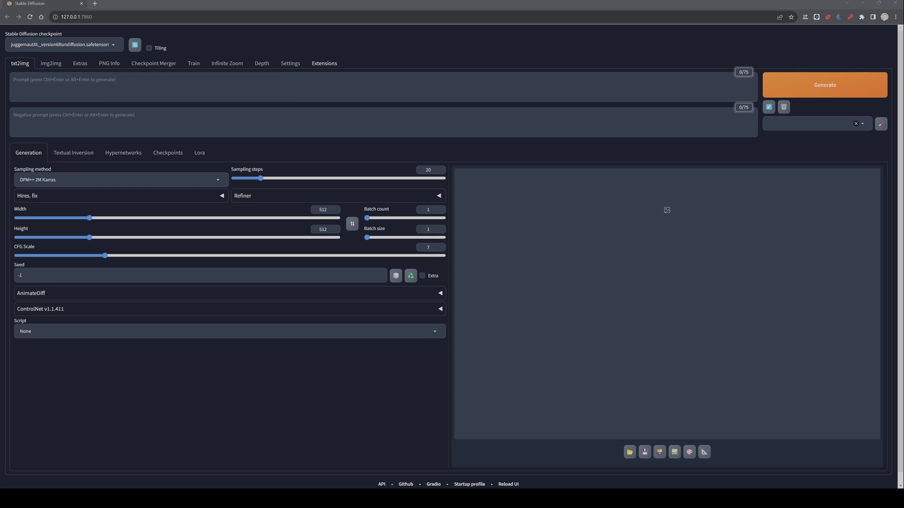
From the installed extensions list, open the stable-diffusion-webui-depthmap-script repository on GitHub and select its web address.
left_click(324, 63)
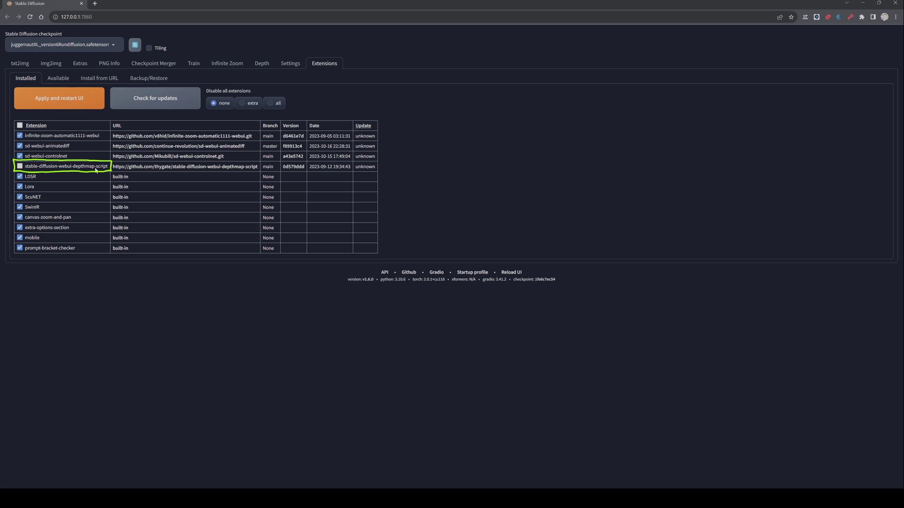
left_click(137, 169)
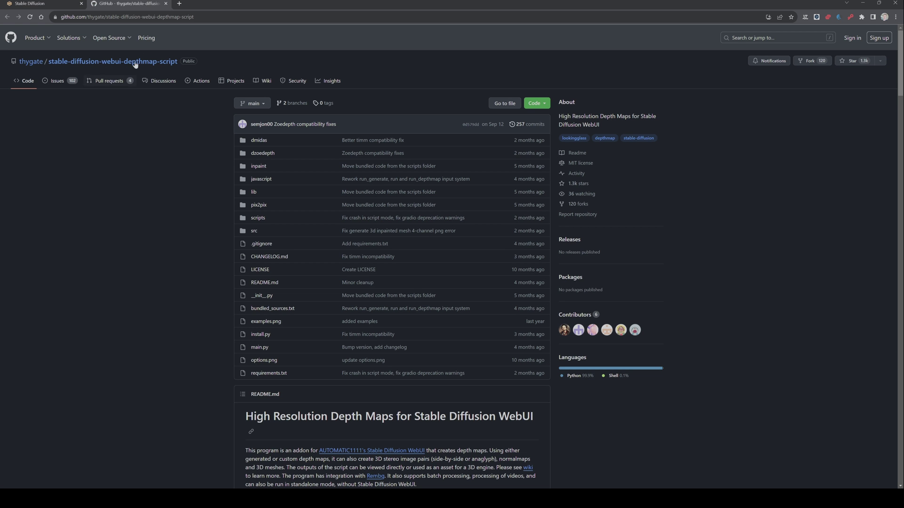
left_click_drag(194, 17, 70, 8)
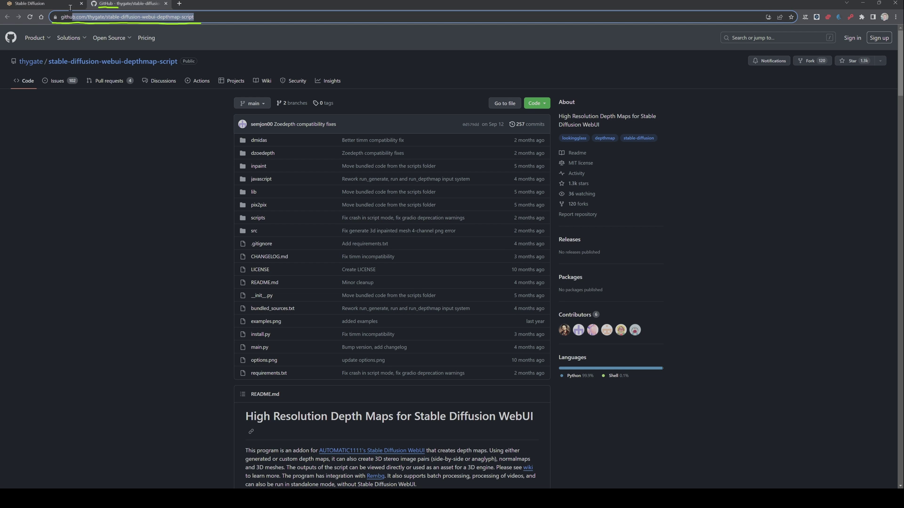
left_click(43, 4)
left_click(93, 80)
left_click(82, 102)
type("https://github.com/thygate/stable-diffusion-webui-depthmap-script")
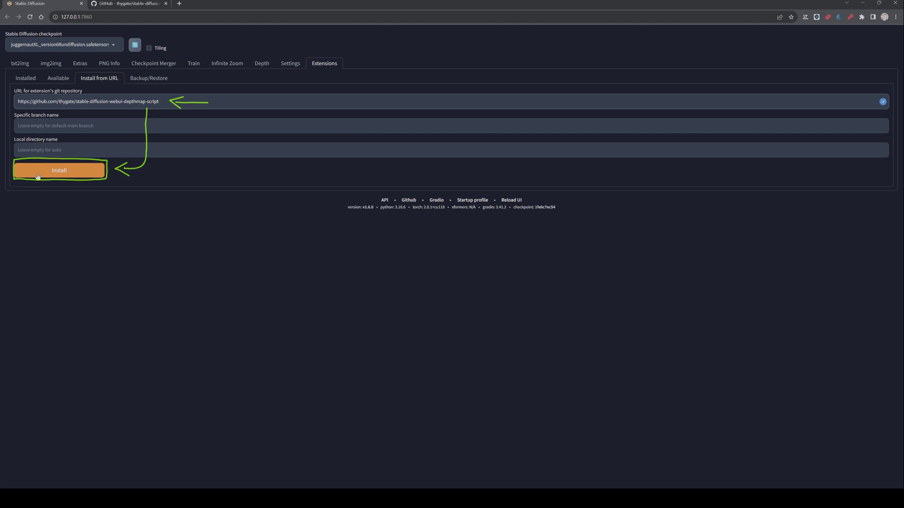
Load the armoured soldier picture as the single source image for depth map generation and open the depth model choices.
left_click(262, 65)
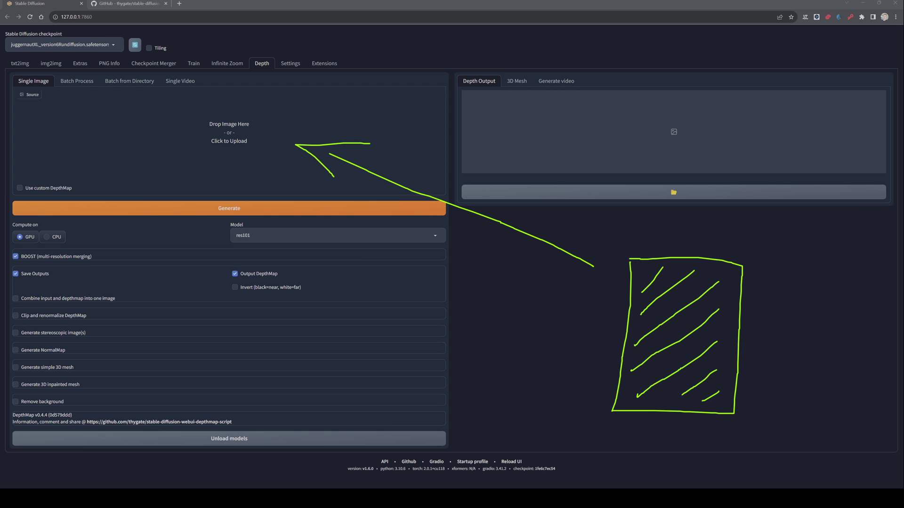
left_click_drag(215, 123, 215, 123)
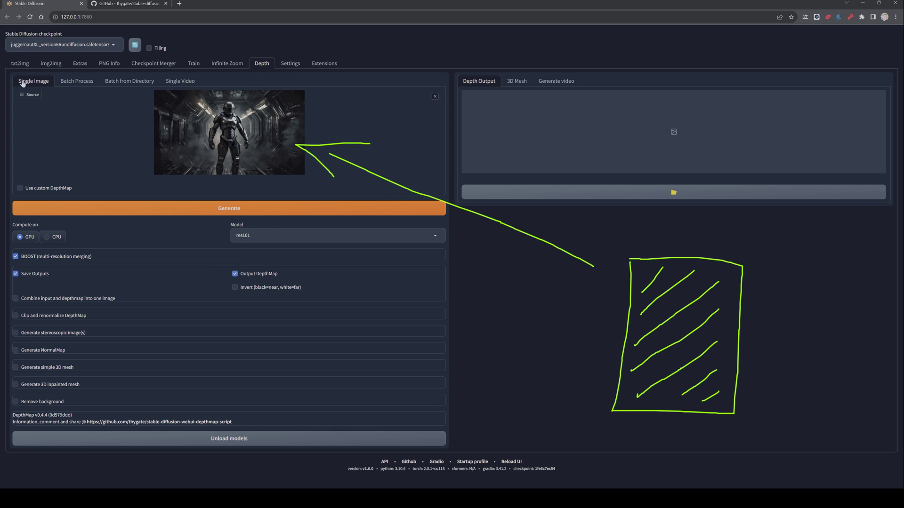
left_click(250, 162)
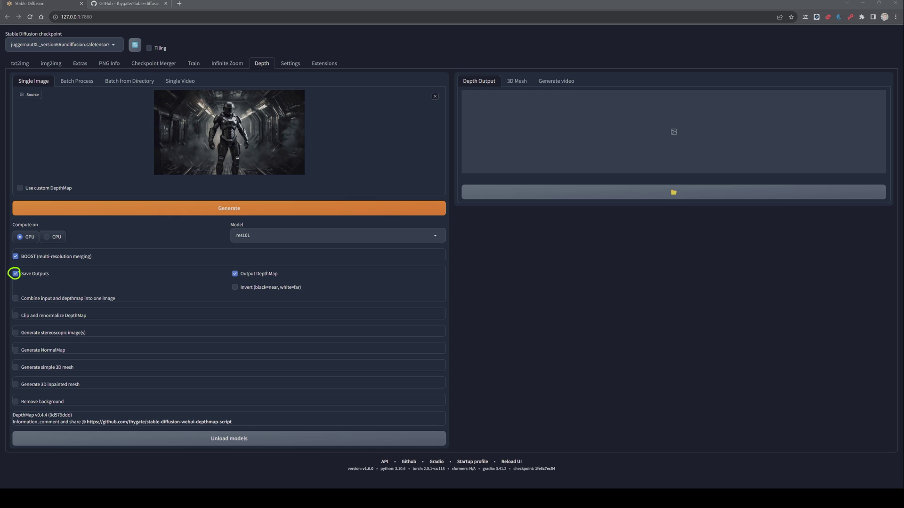
left_click(16, 273)
left_click(260, 236)
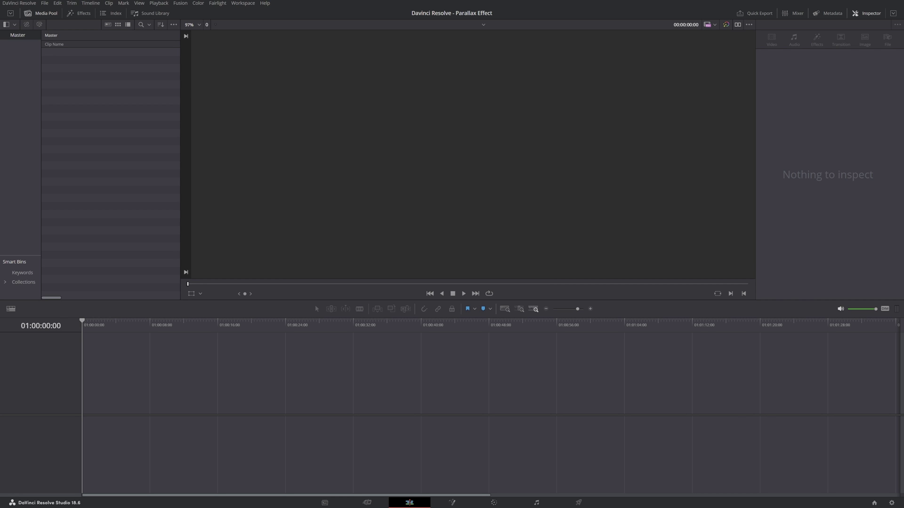
Switch to DaVinci Resolve and import Image01.jpg and LeiaPix.jpg into the project's media pool.
left_click_drag(246, 161, 90, 94)
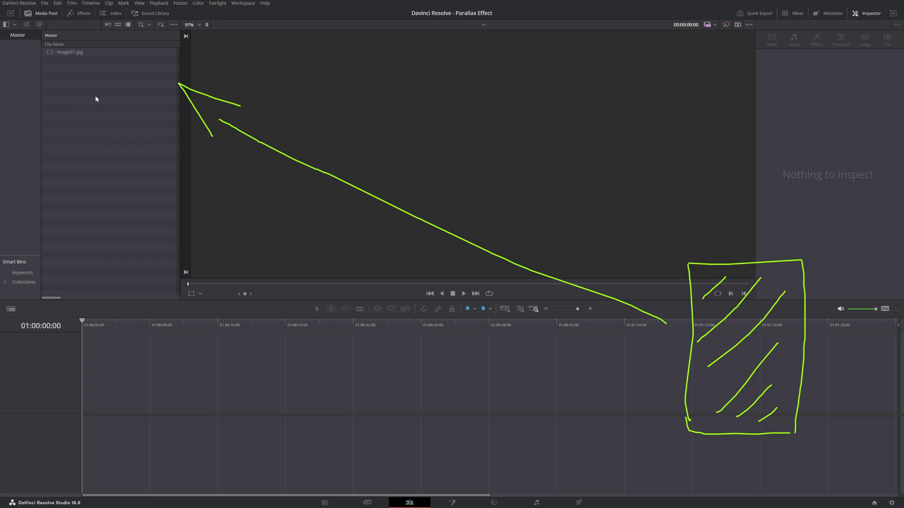
mouse_move(541, 236)
left_mouse_down()
mouse_move(171, 125)
mouse_move(72, 105)
left_mouse_up()
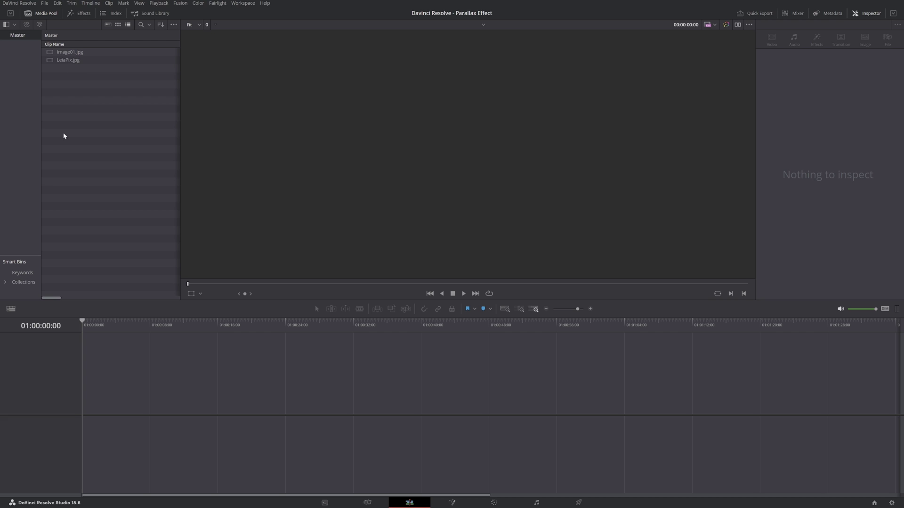
Search the effects for "fusion" and place a Fusion Composition at the start of the empty timeline.
left_click(79, 13)
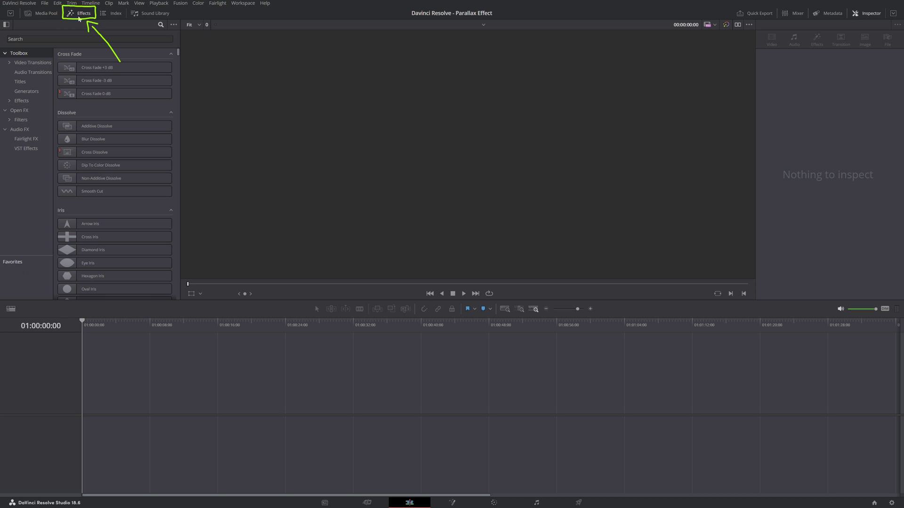
left_click(69, 39)
type("fusion")
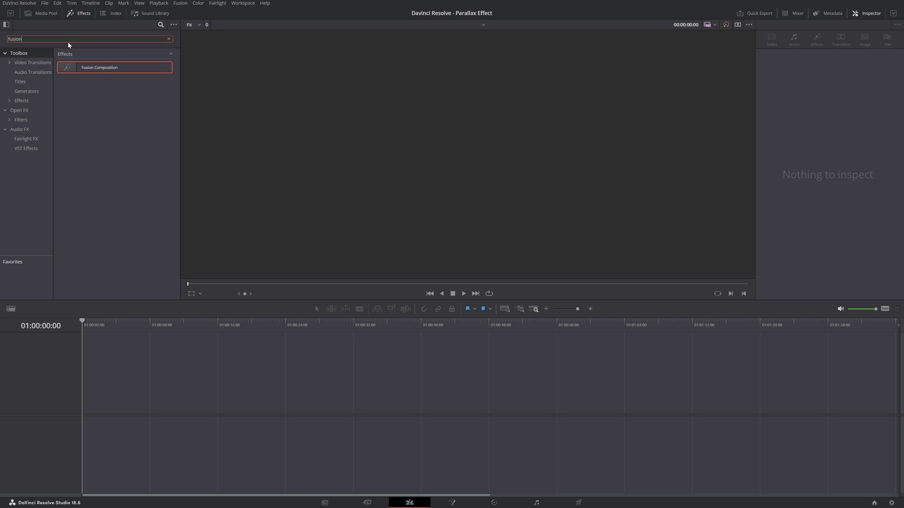
left_click_drag(94, 67, 156, 396)
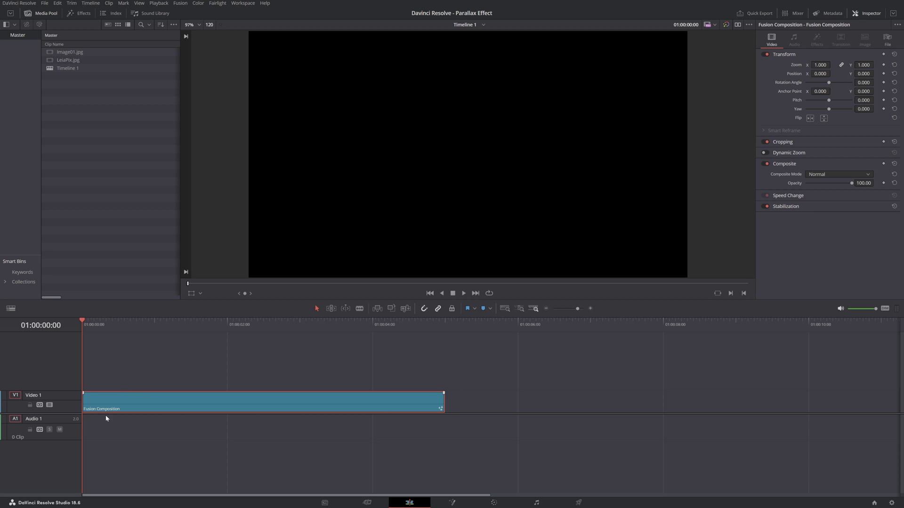
In the composition's Fusion node graph, move MediaOut1 far to the right and add Image01.jpg as a media node on the left.
left_click(451, 502)
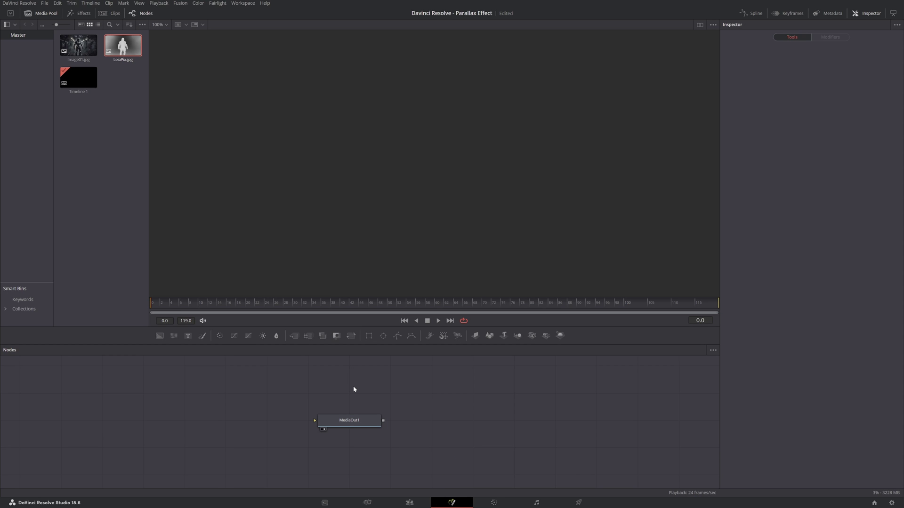
left_click_drag(343, 426, 569, 420)
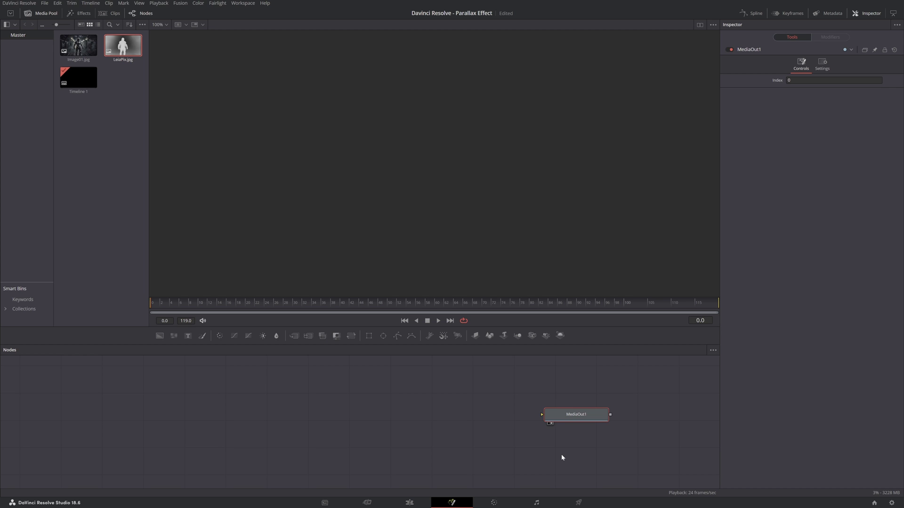
left_click_drag(78, 45, 118, 416)
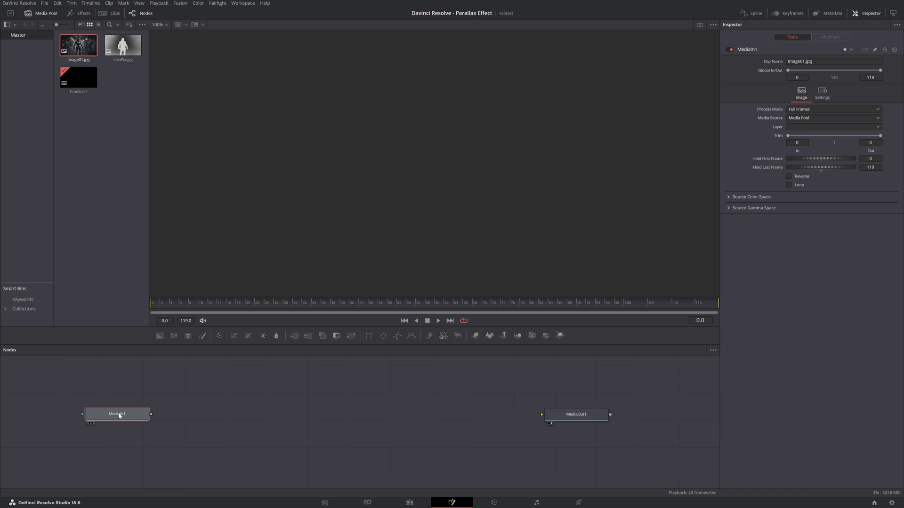
Rename the Image01.jpg media node to RGB_Input.
right_click(119, 416)
left_click(142, 351)
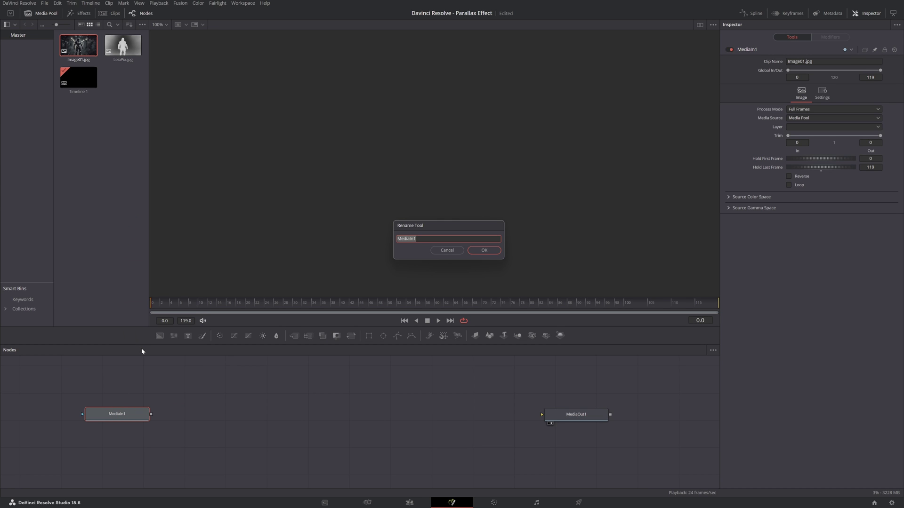
type("RGB_Input")
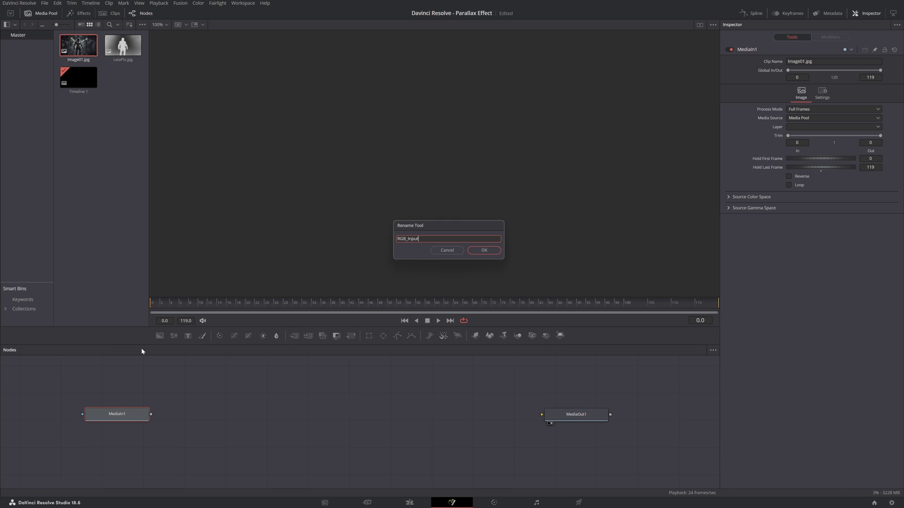
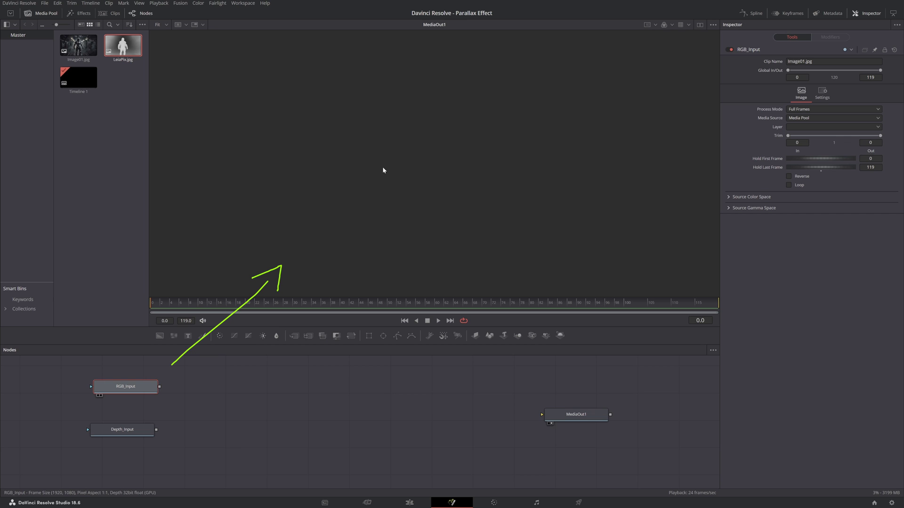
View the RGB_Input, Depth_Input and MediaOut1 nodes in the viewer in turn.
key("1")
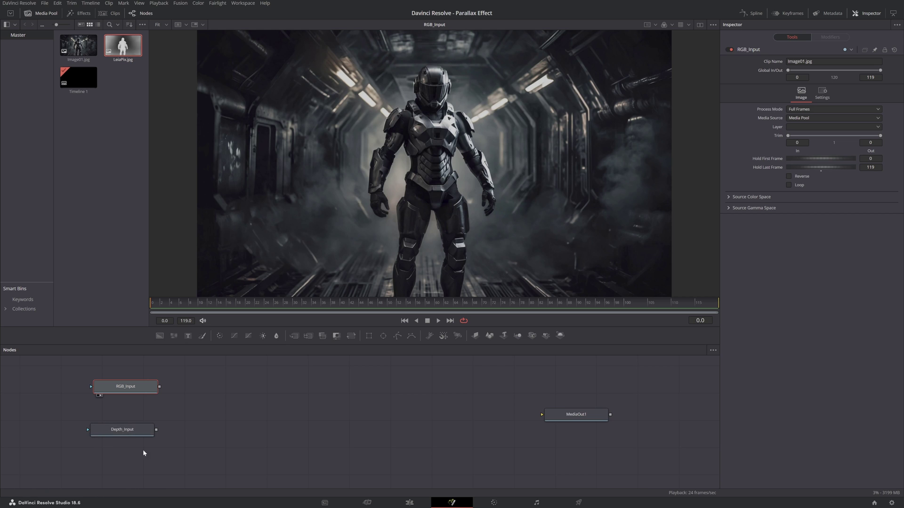
key("1")
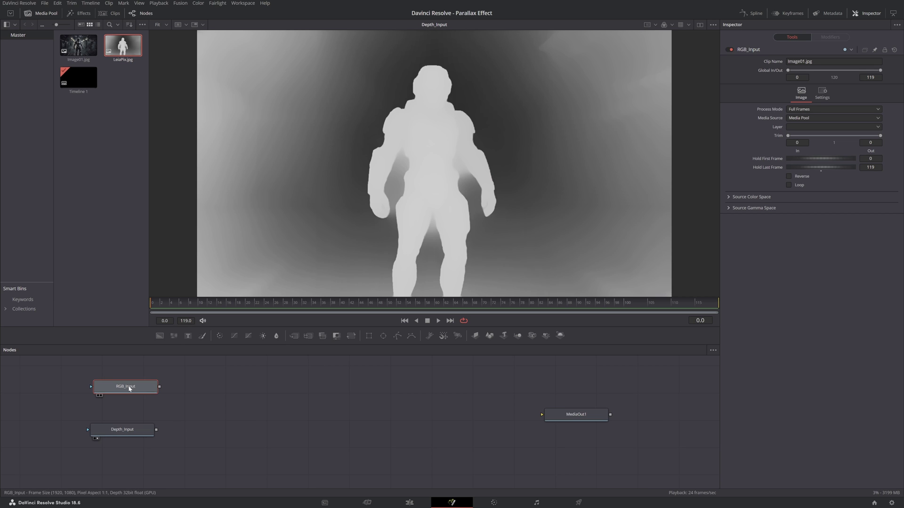
key("1")
key("2")
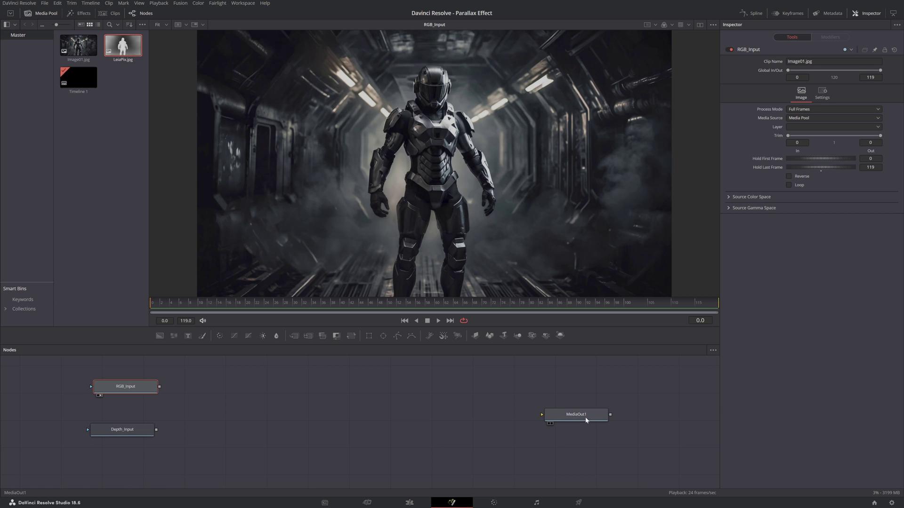
left_click_drag(586, 421, 421, 150)
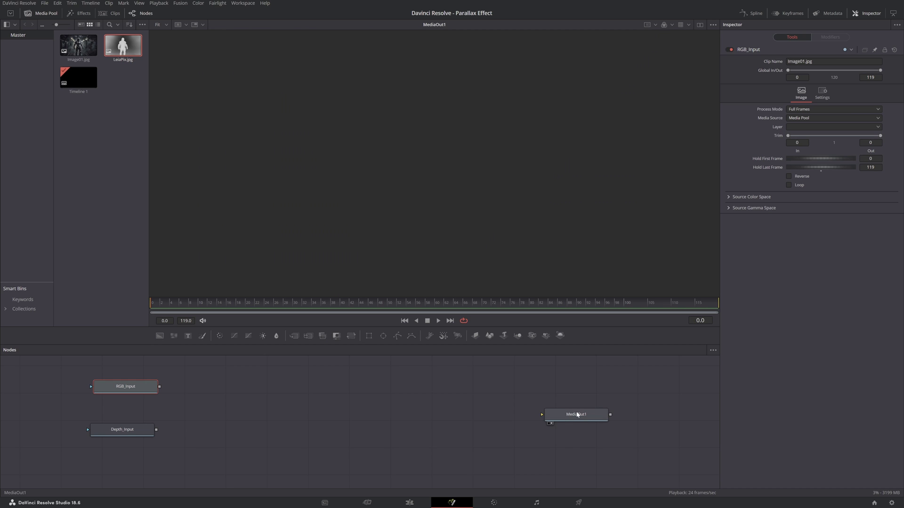
Clear the node selection and save the project.
left_click(256, 402)
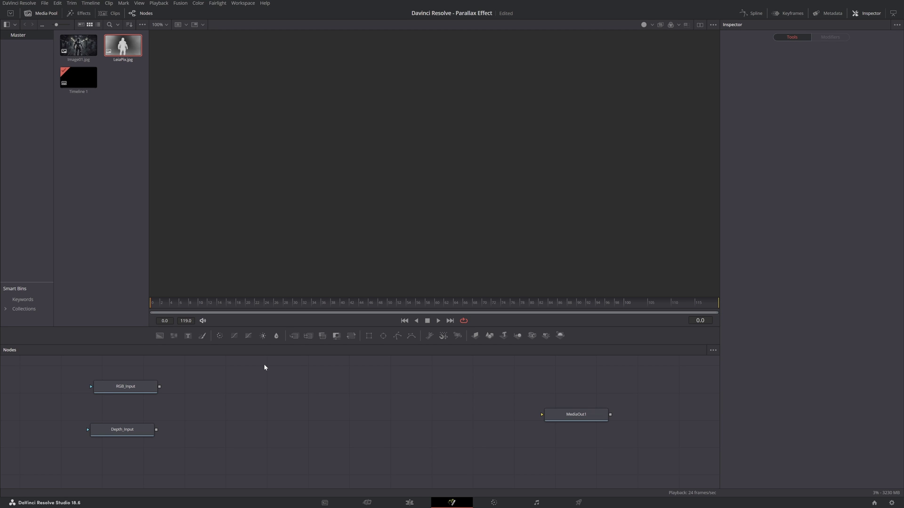
key("ctrl+s")
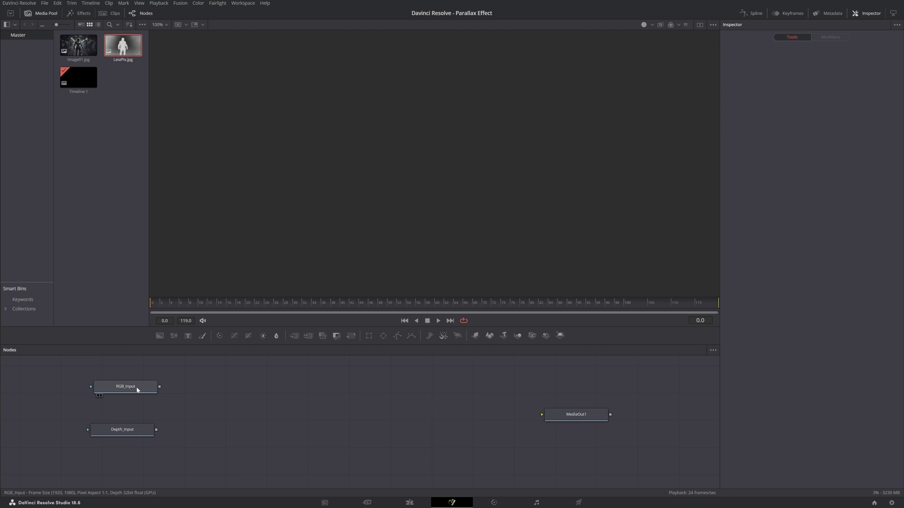
Search the effects library for "image" and add an Image Plane 3D node beside RGB_Input.
left_click(83, 15)
left_click(28, 35)
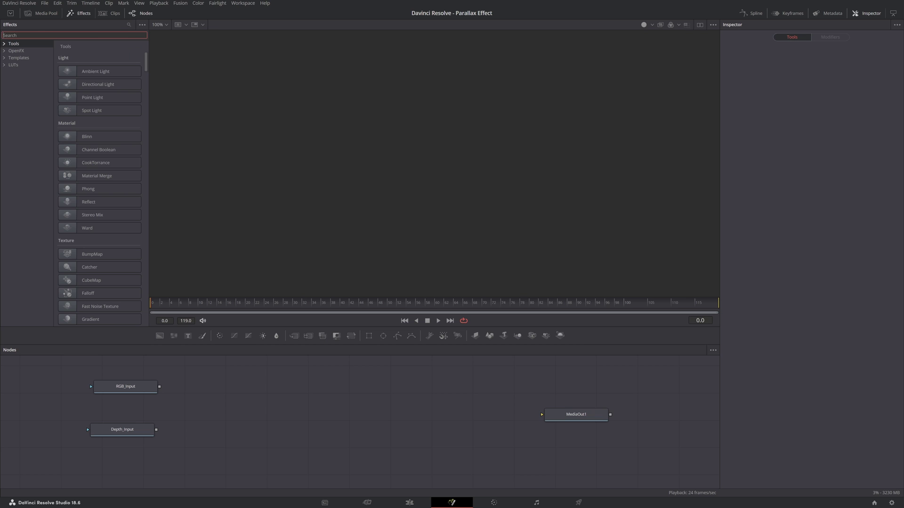
type("image")
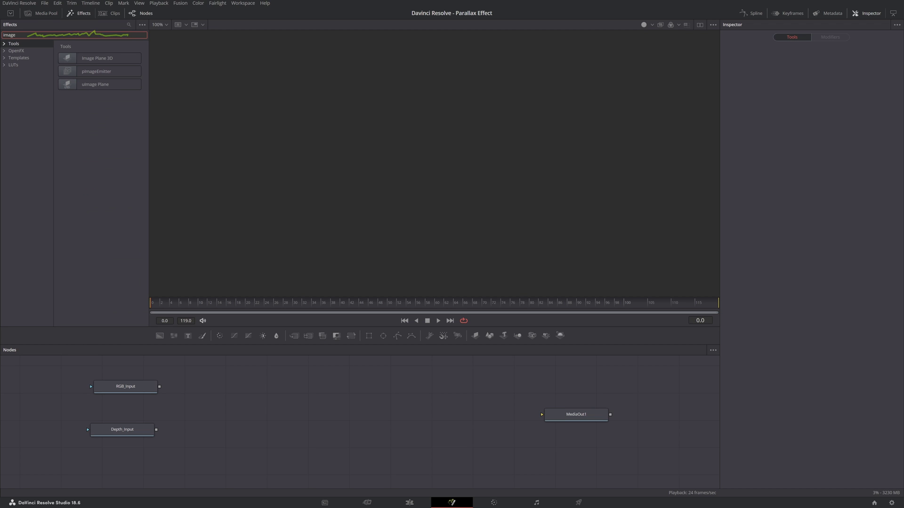
mouse_move(78, 60)
left_mouse_down()
mouse_move(113, 119)
mouse_move(228, 395)
mouse_move(224, 389)
left_mouse_up()
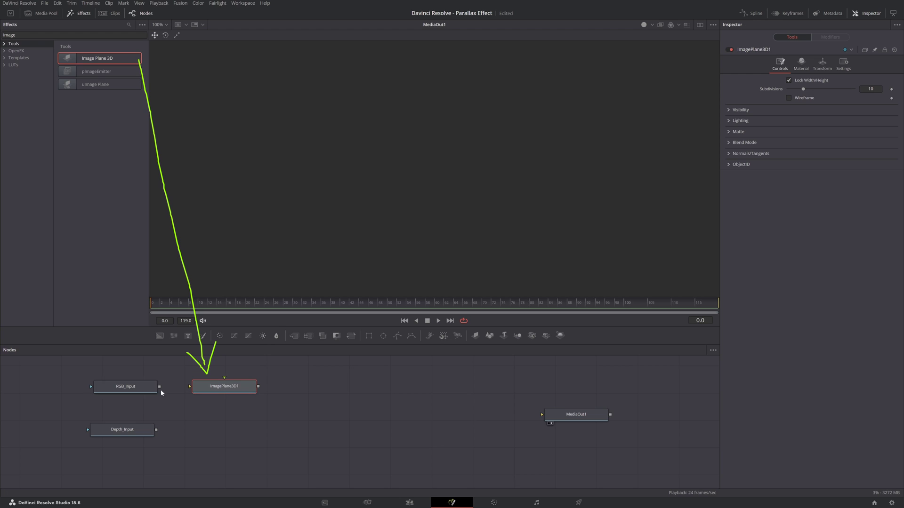
Connect RGB_Input's output to the Image Plane 3D node and display the textured plane in the viewer.
left_click_drag(159, 387, 223, 392)
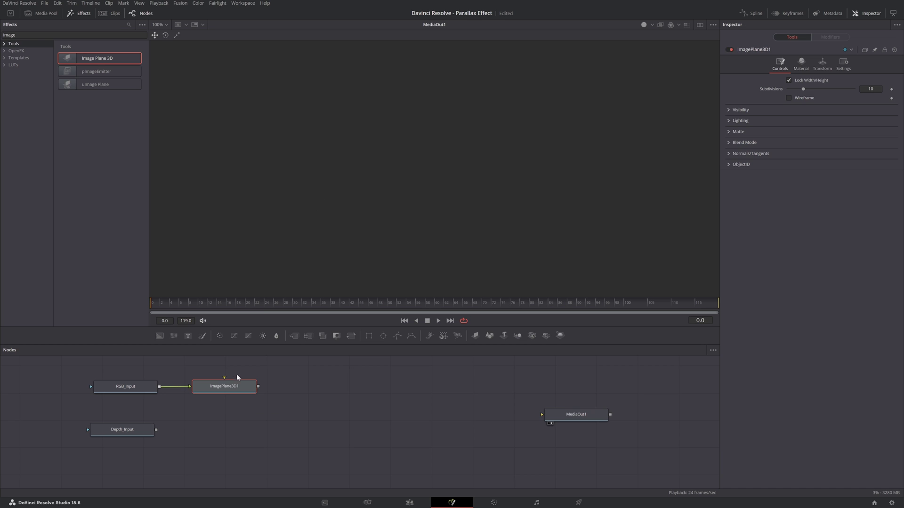
key("1")
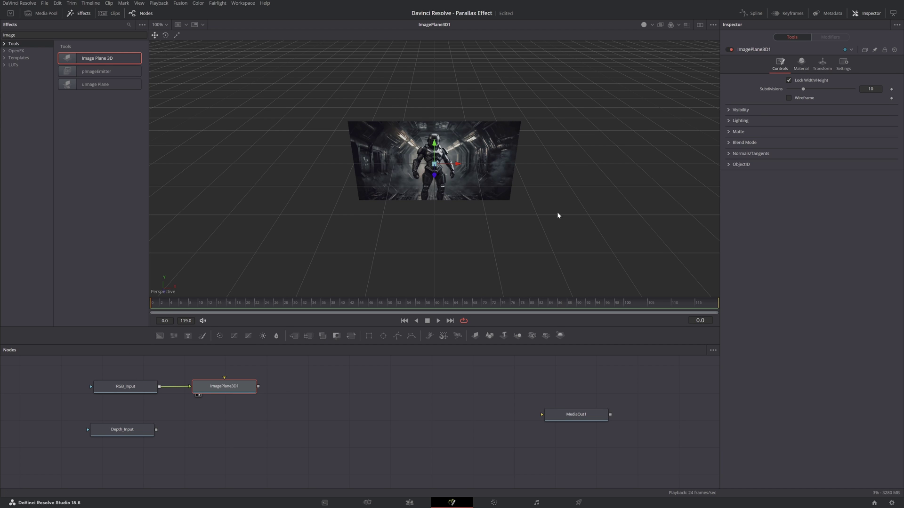
mouse_move(558, 215)
left_mouse_down()
mouse_move(333, 195)
mouse_move(554, 208)
left_mouse_up()
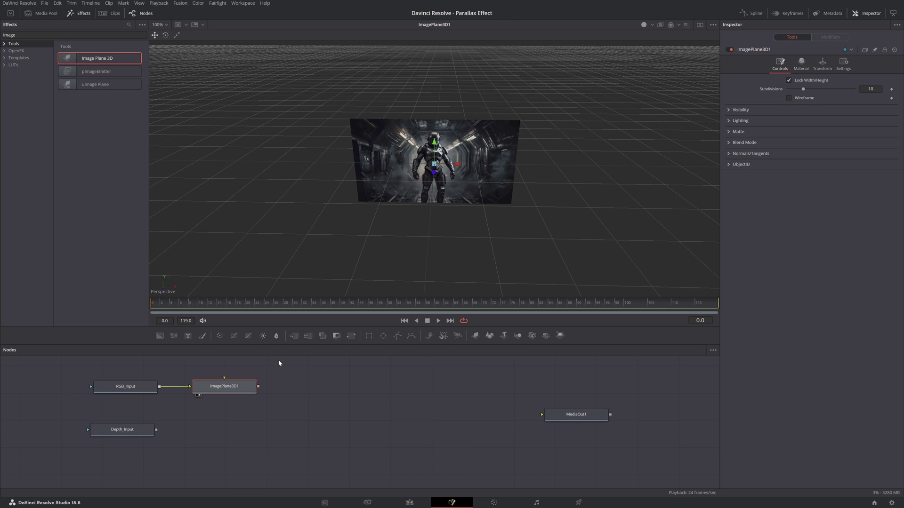
Search the tools for "displ", add a Displace 3D node, and connect the Image Plane 3D node's output to it.
left_click(10, 35)
key("ctrl+a")
type("displ")
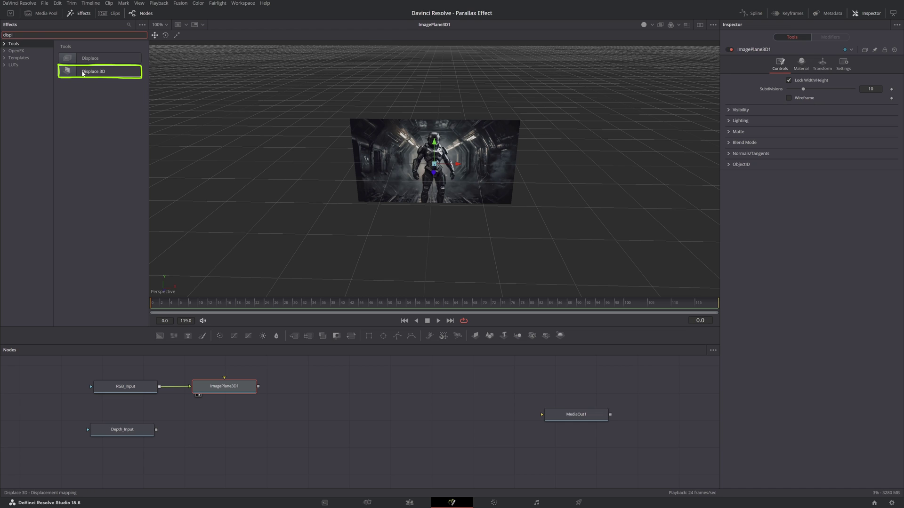
left_click_drag(82, 73, 337, 389)
left_click_drag(258, 387, 324, 392)
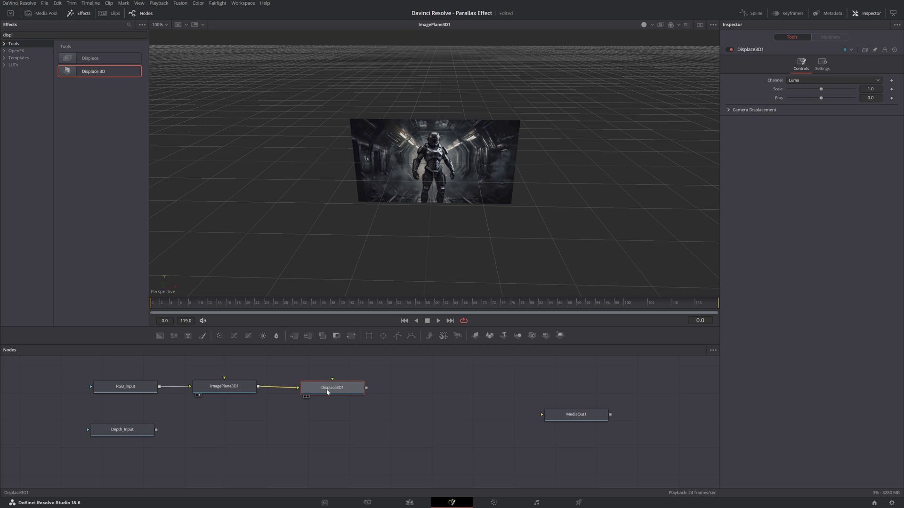
left_click(282, 398)
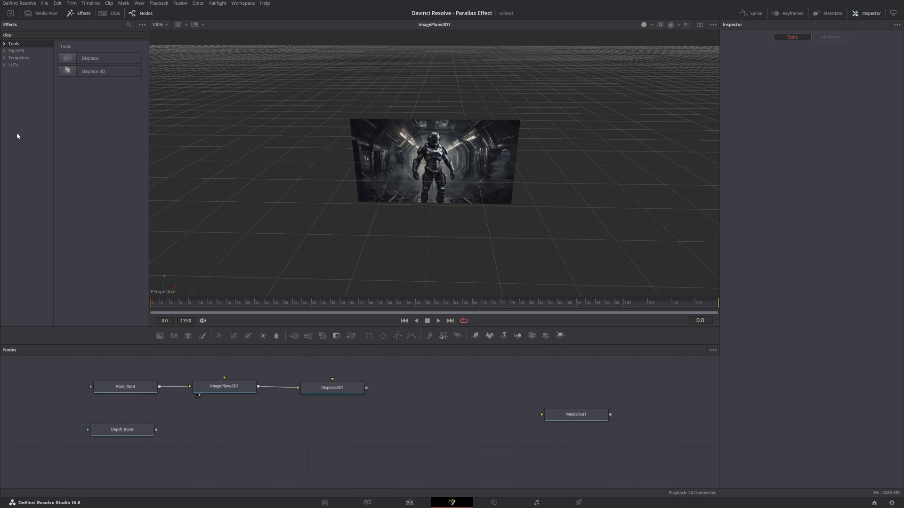
Search the tools for "depth", add a Depth Blur node beside Depth_Input, and connect Depth_Input's output to it.
double_click(17, 37)
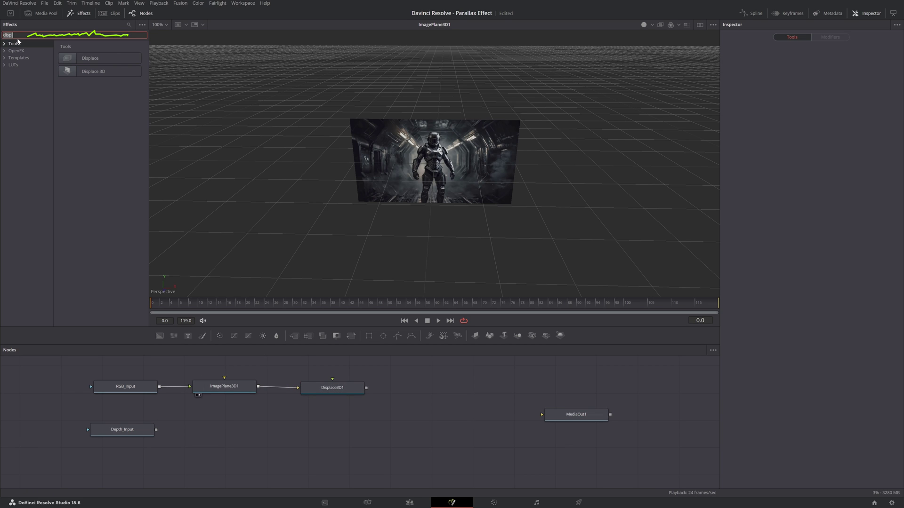
type("depth")
left_click_drag(92, 71, 225, 435)
left_click_drag(157, 430, 214, 434)
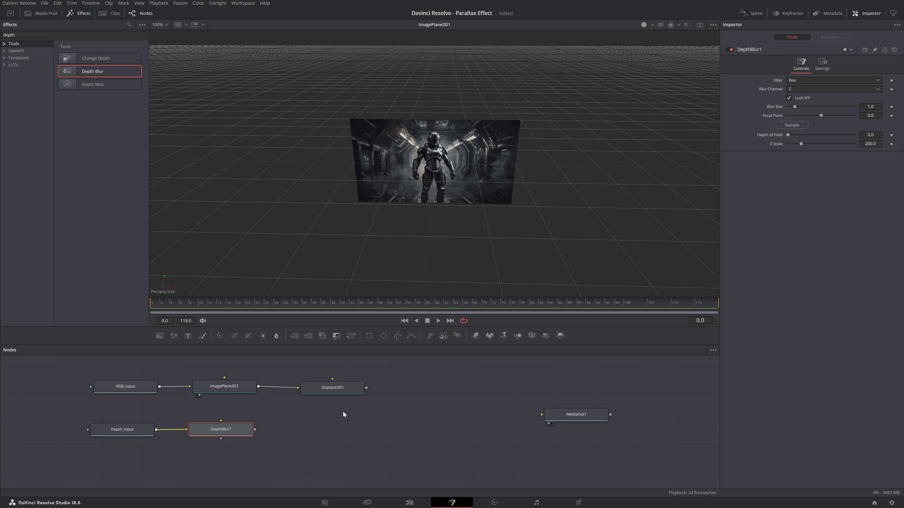
Display Depth_Input and the Depth Blur output side by side, and set the blur's filter to Super Soften and channel to Luma.
left_click_drag(122, 429, 286, 185)
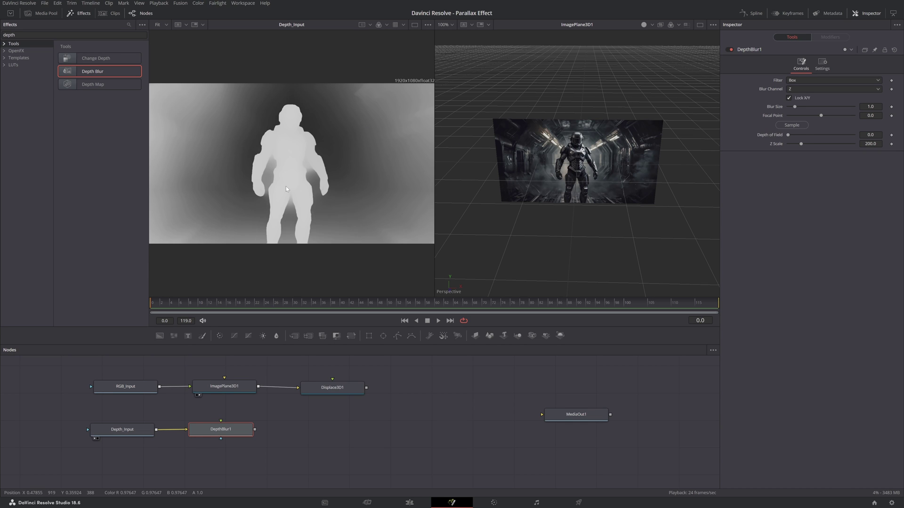
left_click_drag(220, 429, 620, 148)
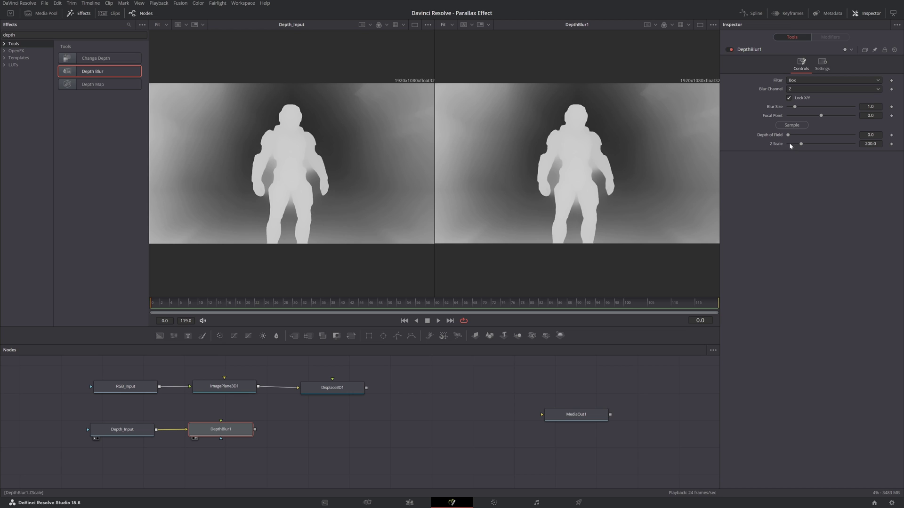
left_click(801, 81)
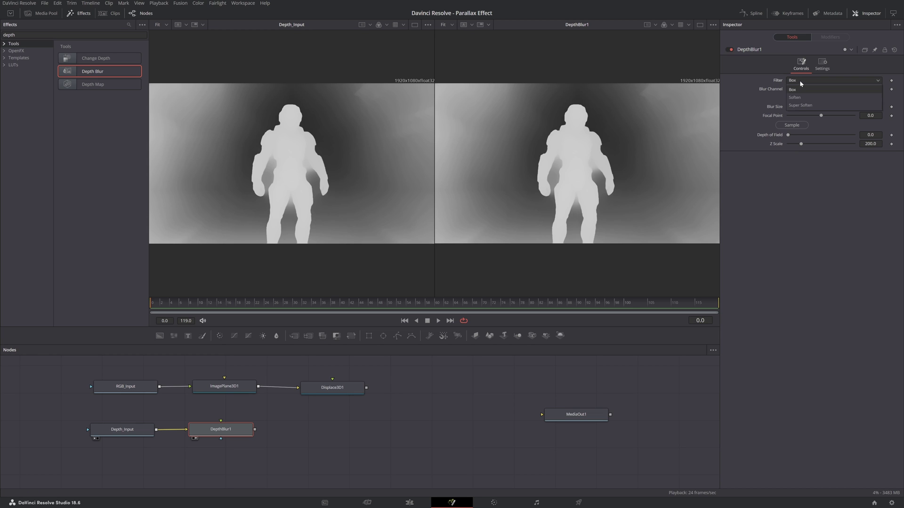
left_click(798, 107)
left_click(799, 88)
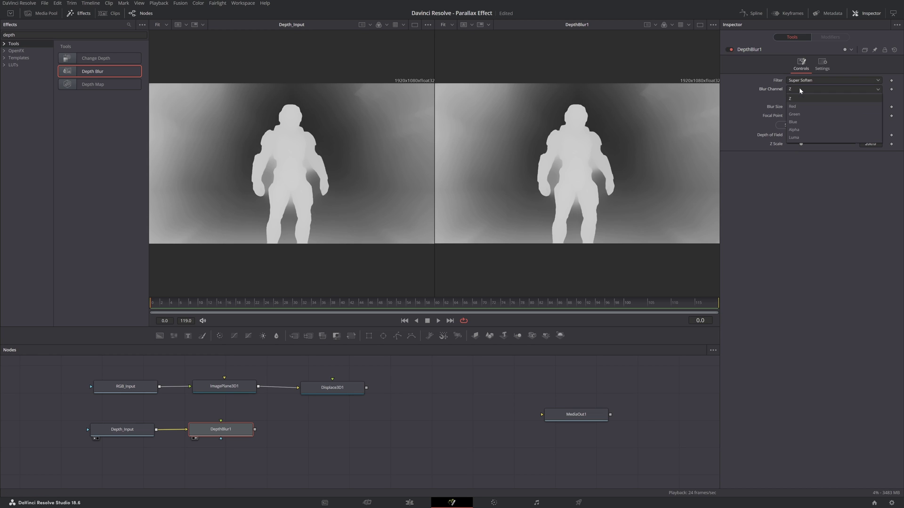
left_click(795, 137)
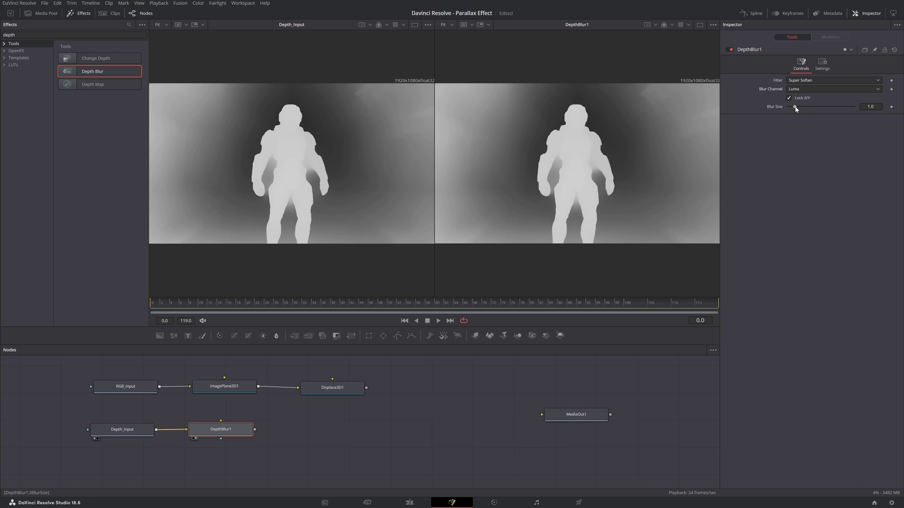
Try a blur size of 10.0 on the Depth Blur node, and reset it to the default.
left_click_drag(795, 107, 858, 106)
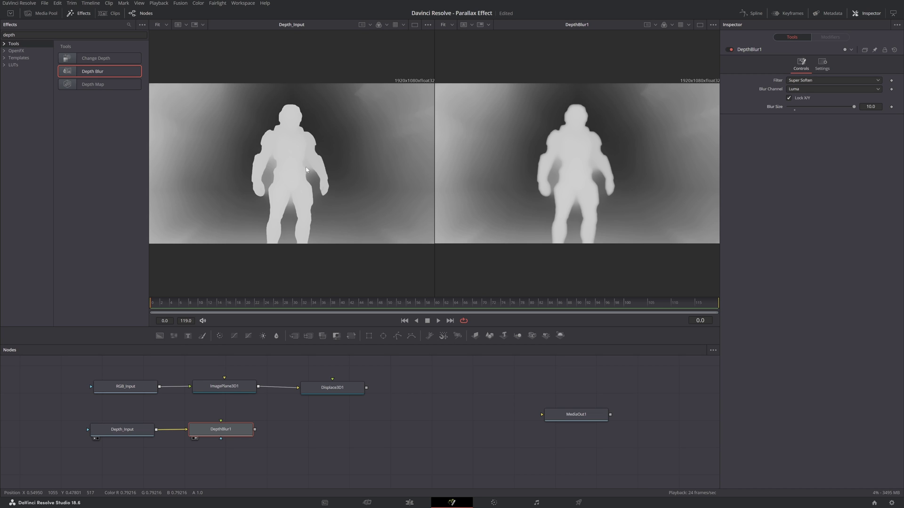
left_click(796, 110)
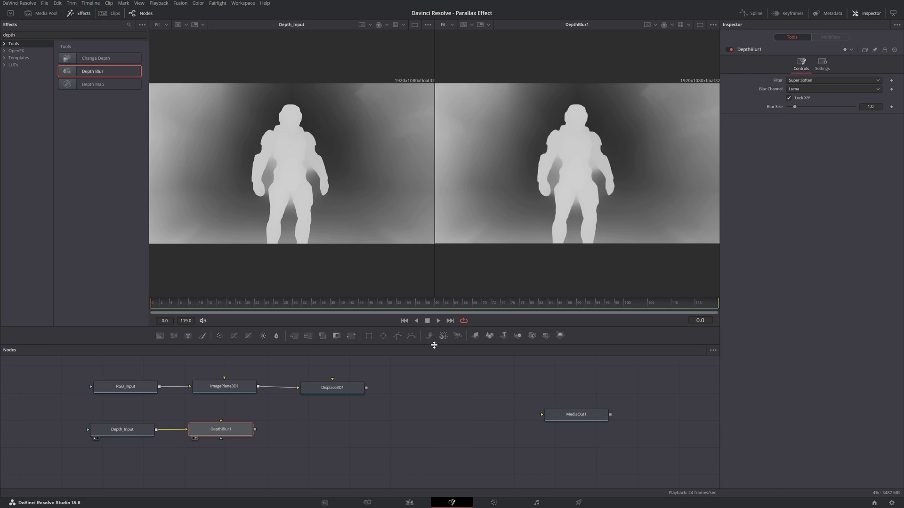
Return to a single viewer, line the Displace 3D node up with the Image Plane 3D node, and display its output.
left_click(700, 25)
left_click_drag(224, 386, 365, 242)
left_click_drag(333, 387, 335, 386)
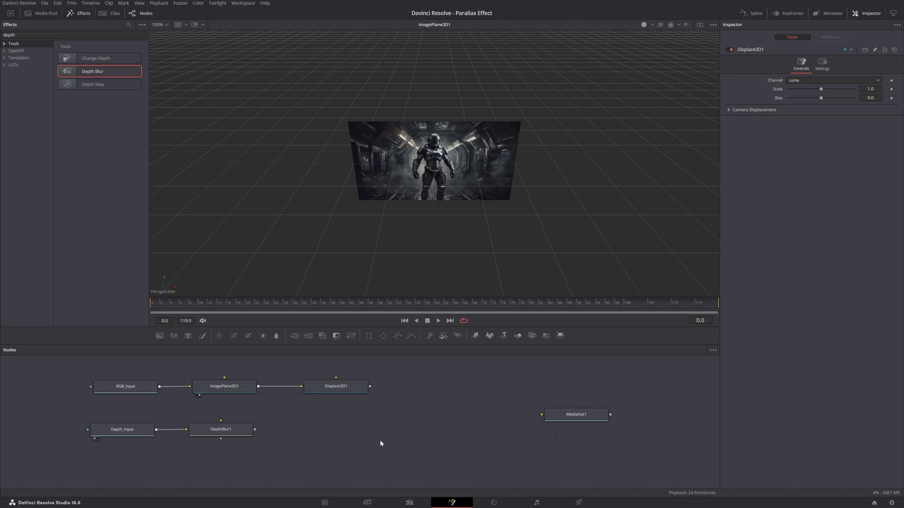
left_click(337, 389)
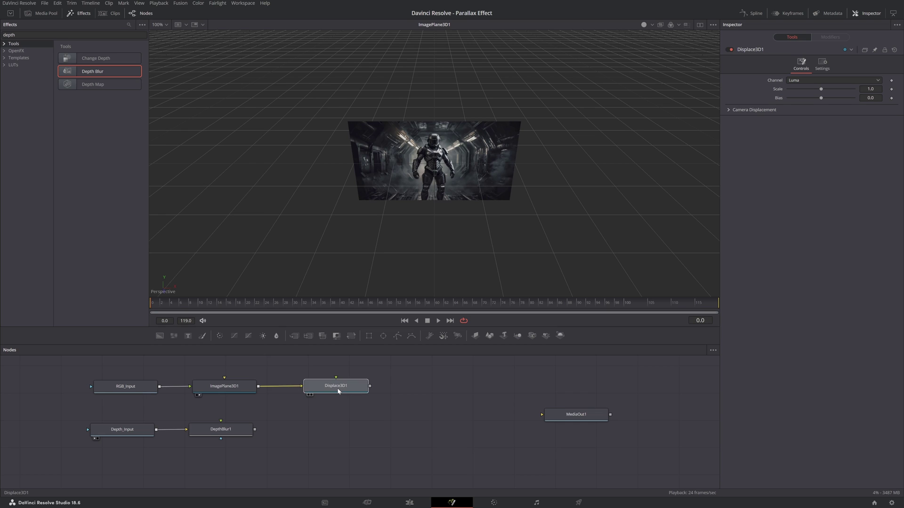
left_click_drag(338, 390, 465, 234)
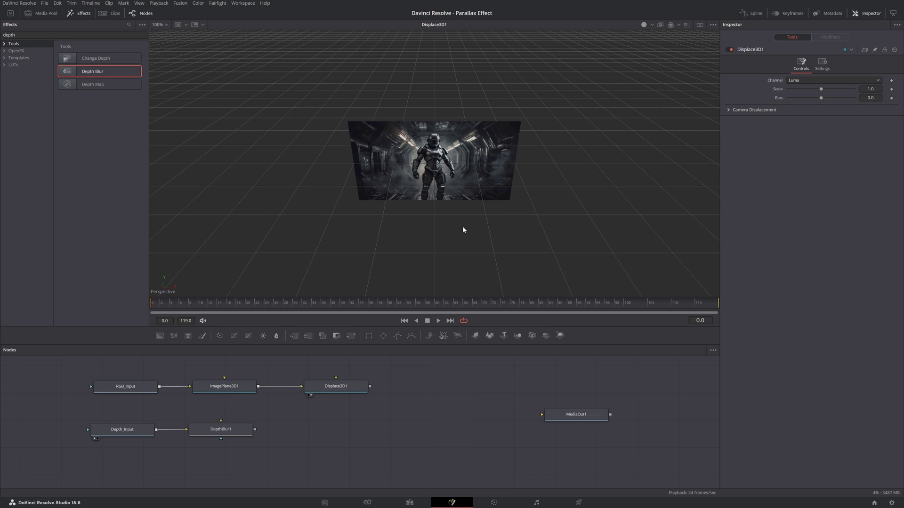
Connect the Depth Blur node's output to the Displace 3D node and inspect the displaced plane from several angles.
mouse_move(130, 392)
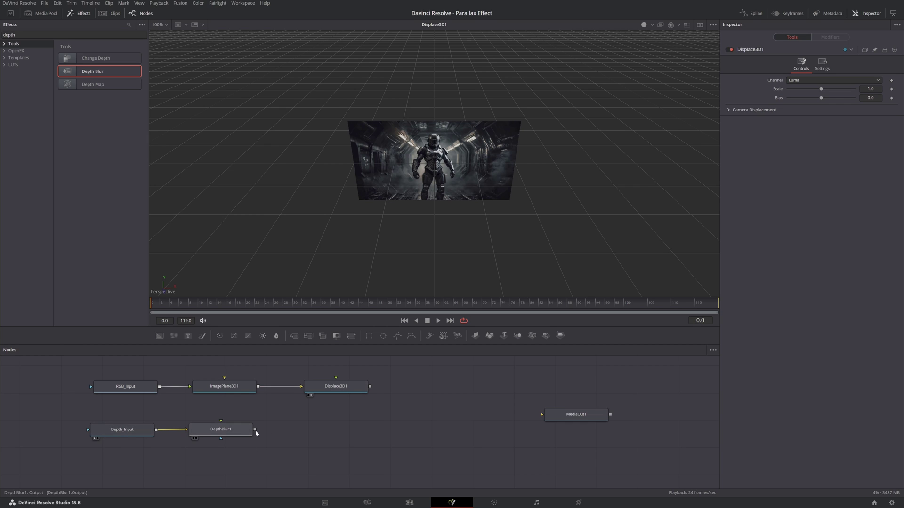
left_click_drag(254, 430, 336, 396)
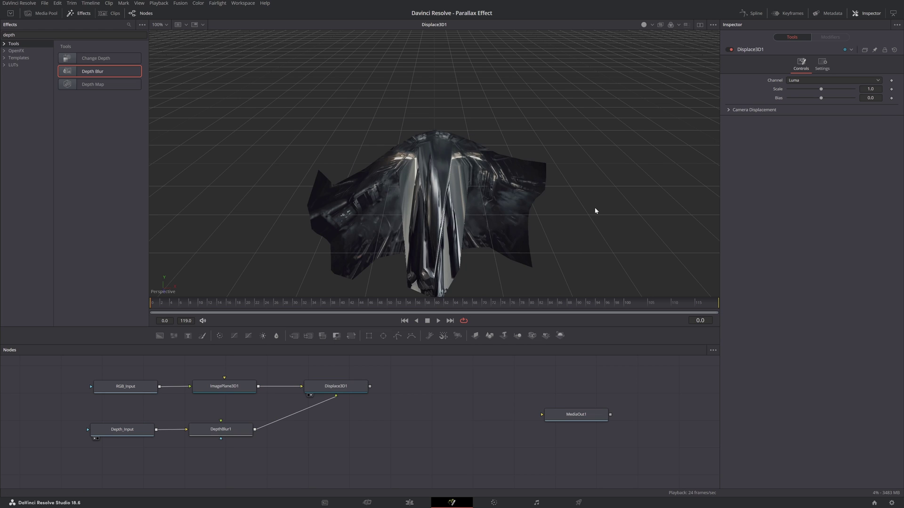
left_click_drag(569, 212, 552, 200)
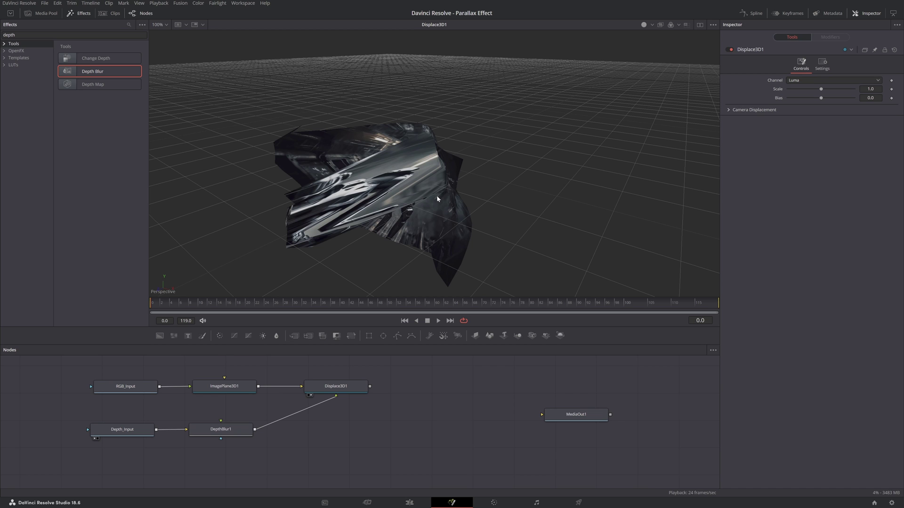
left_click_drag(387, 225, 340, 224)
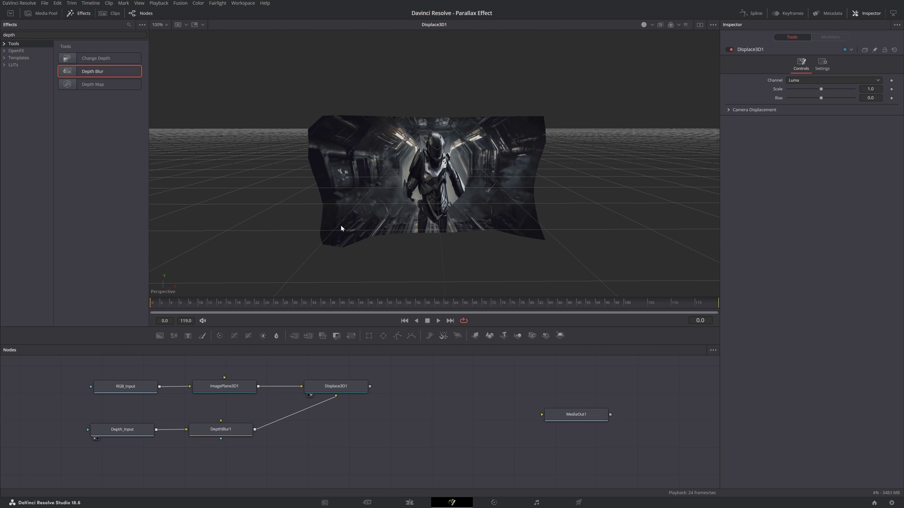
Turn on the Image Plane 3D node's wireframe to examine its mesh, and turn it off again.
left_click(214, 386)
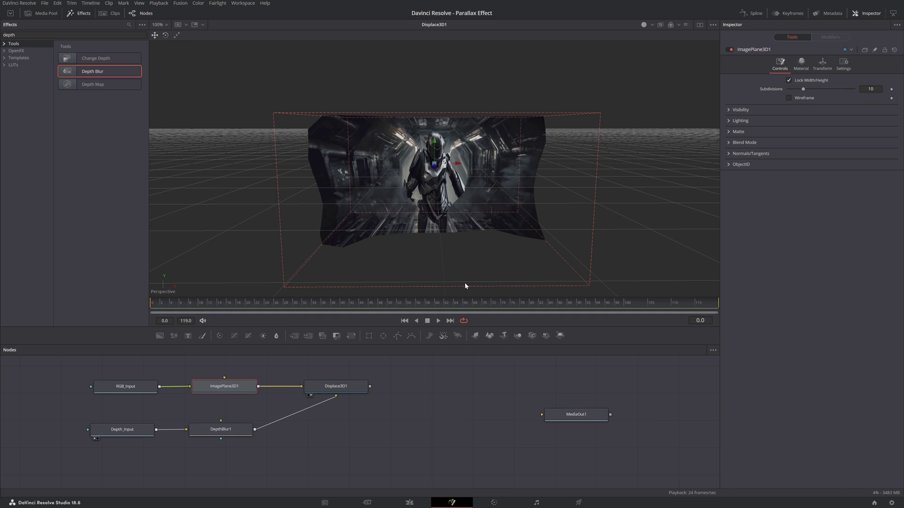
left_click(789, 98)
left_click_drag(481, 179, 428, 203)
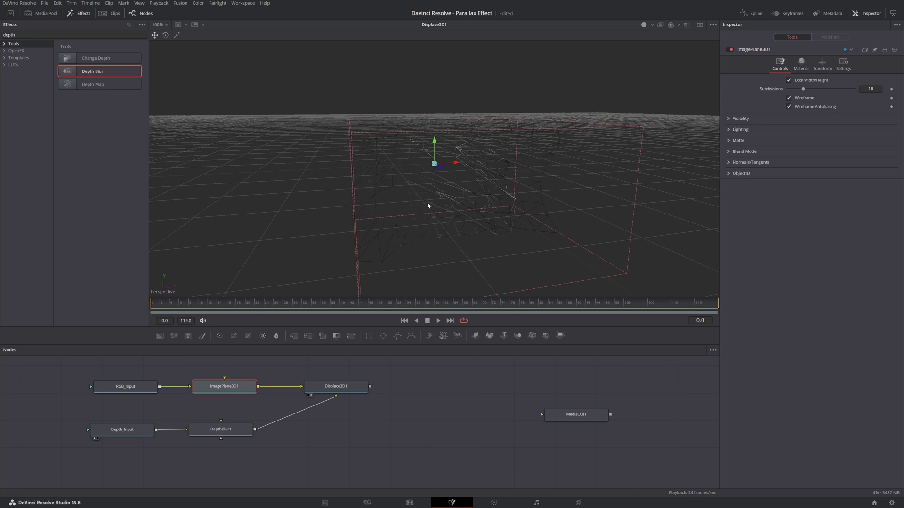
left_click_drag(504, 205, 484, 208)
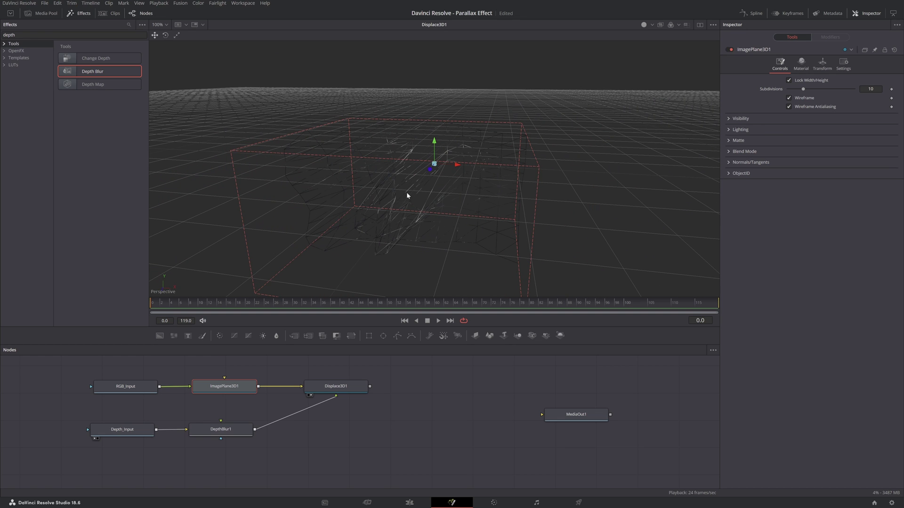
left_click(789, 98)
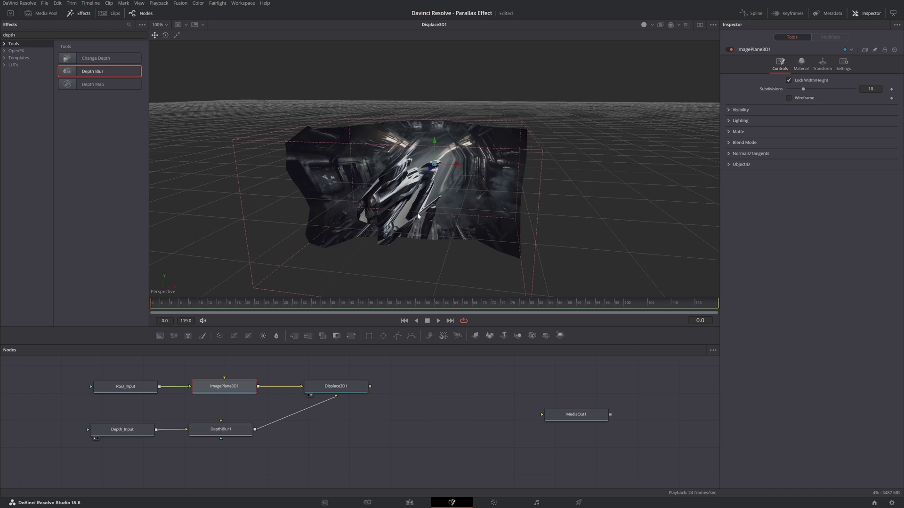
Set the Image Plane 3D node's subdivisions to 2000 and check the displaced figure in the viewer.
left_click_drag(418, 217, 397, 214)
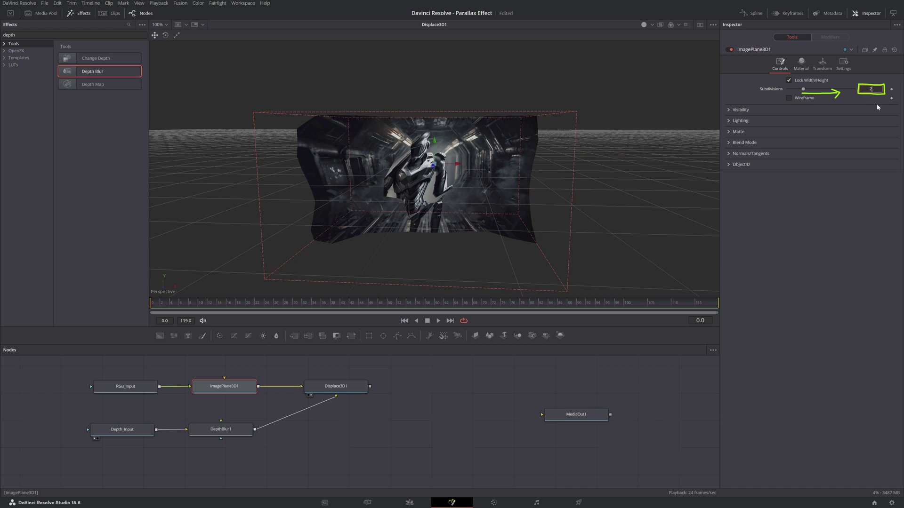
key("Return")
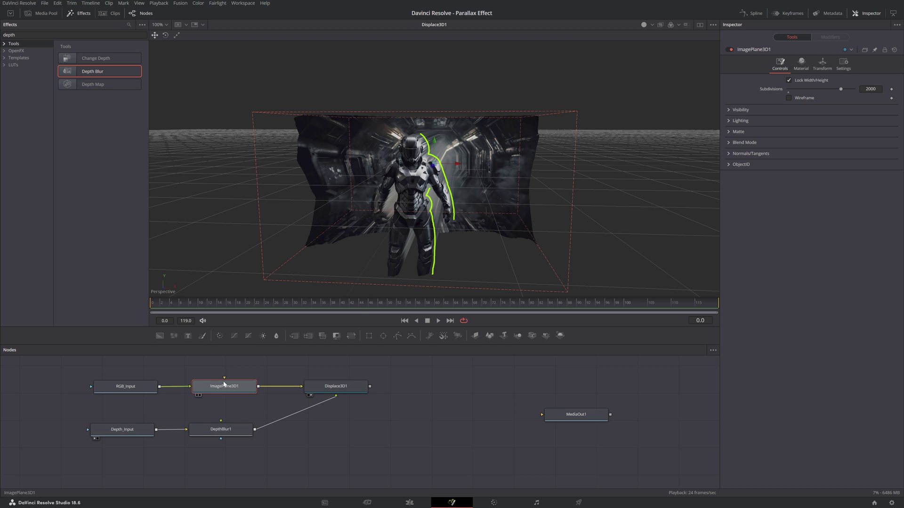
left_click_drag(574, 244, 602, 238)
left_click(221, 429)
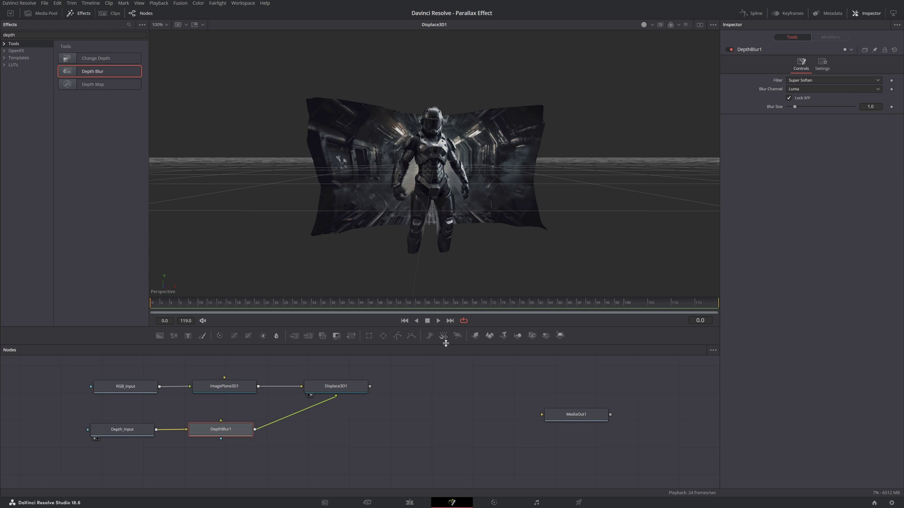
Search the tools for "camera" and add a Camera 3D node below the Displace 3D node.
left_click(29, 35)
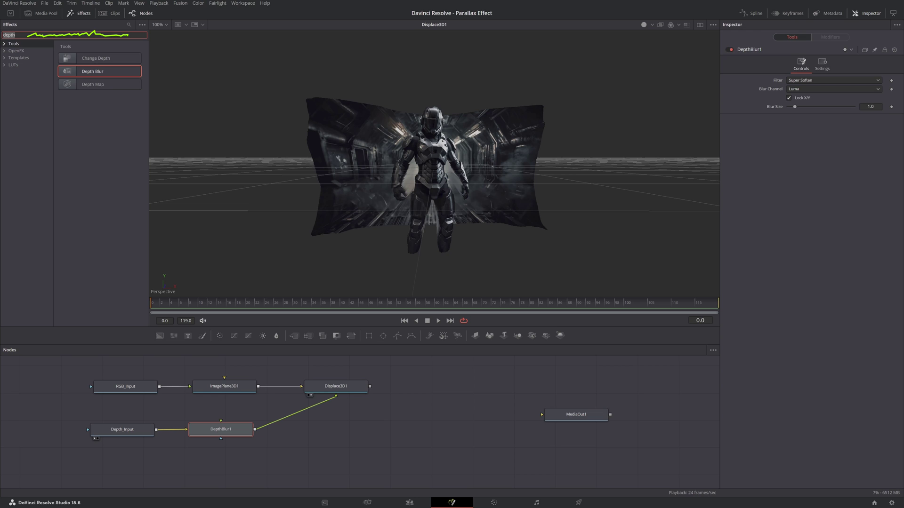
type("camera")
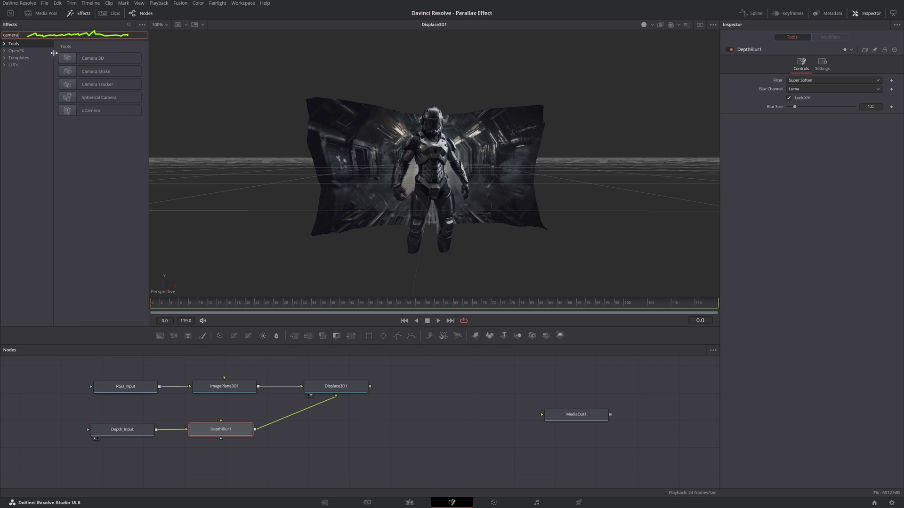
left_click_drag(84, 60, 350, 455)
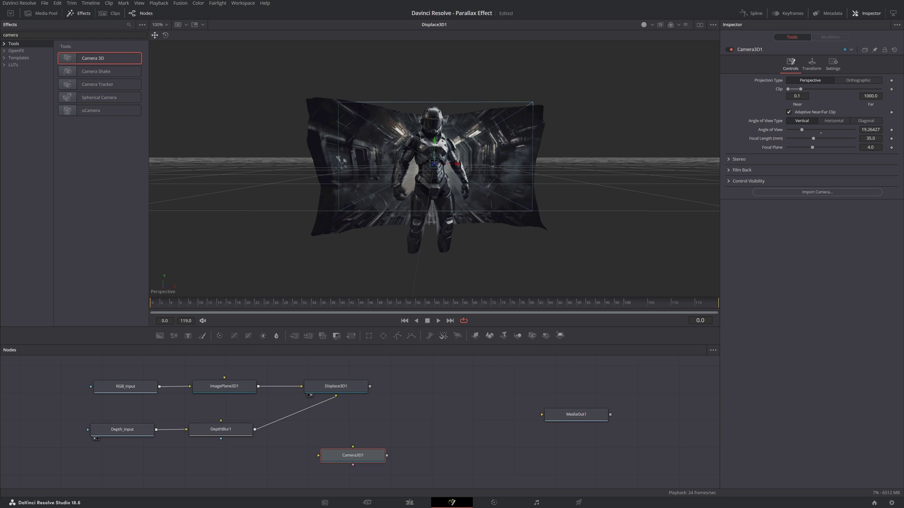
Search the tools for "merge", add a Merge 3D node, and connect the Displace 3D and Camera 3D outputs to it.
double_click(18, 35)
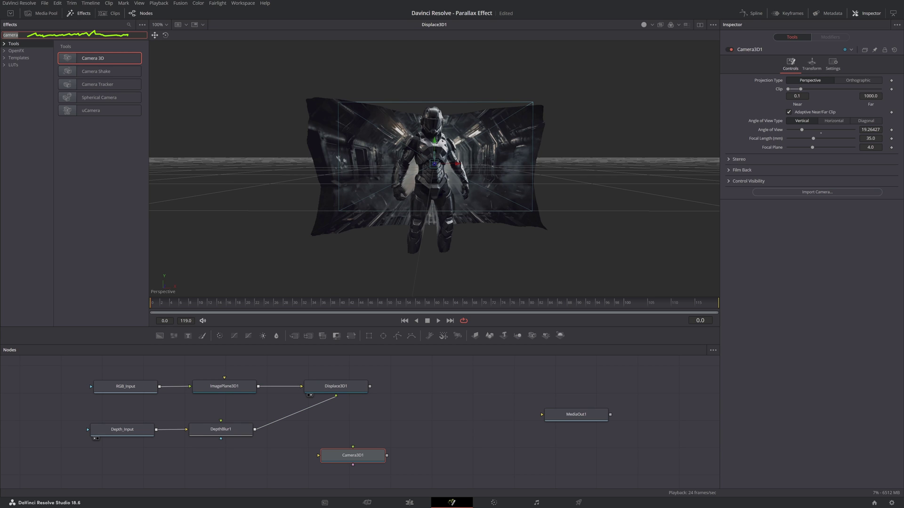
type("merge")
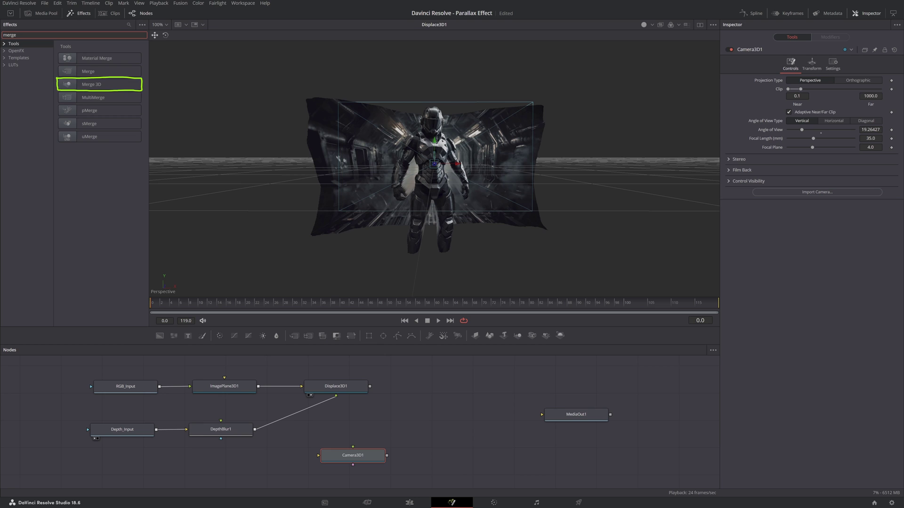
left_click_drag(88, 90, 395, 419)
left_click_drag(370, 386, 395, 419)
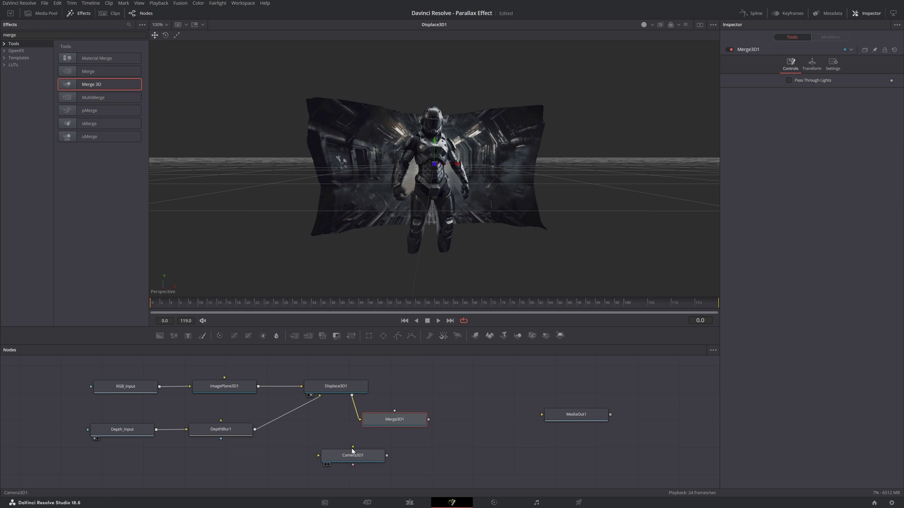
left_click_drag(386, 455, 339, 424)
left_click(350, 456)
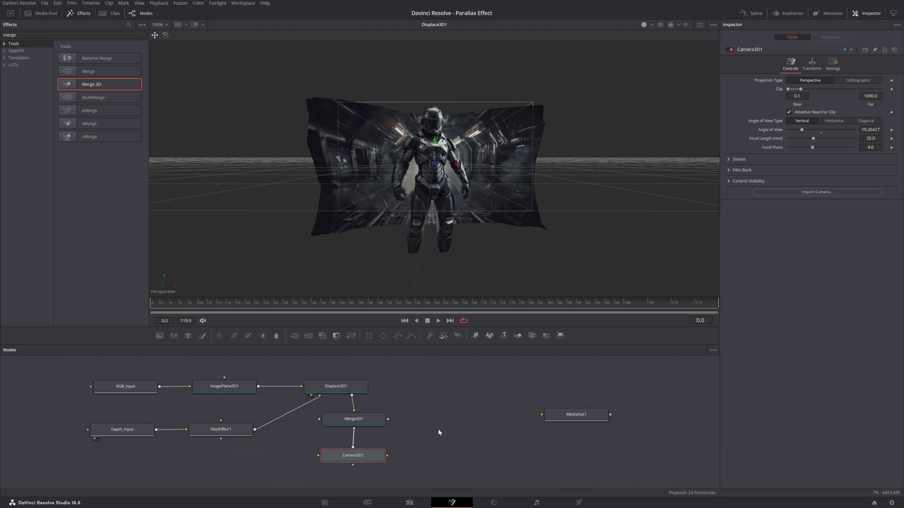
Search the tools for "render", add a Renderer 3D node, and connect it between the Merge 3D node and MediaOut1.
left_click(28, 34)
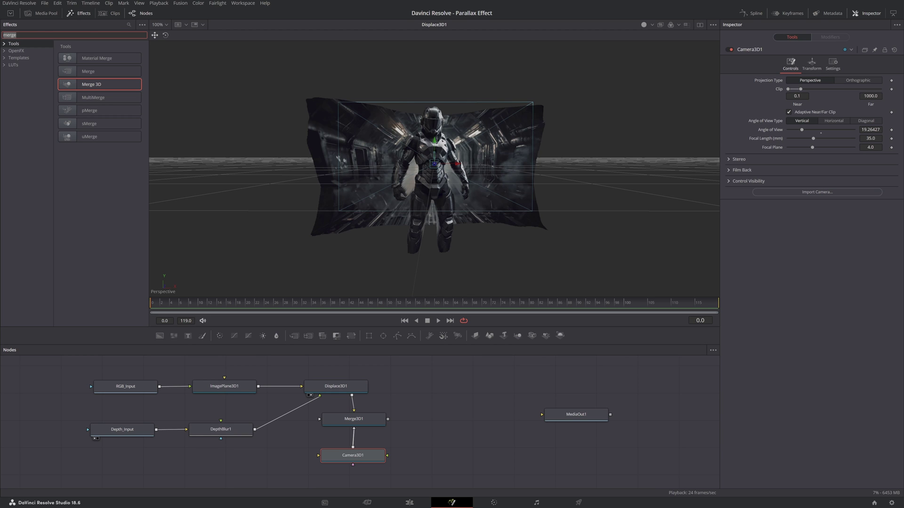
type("render")
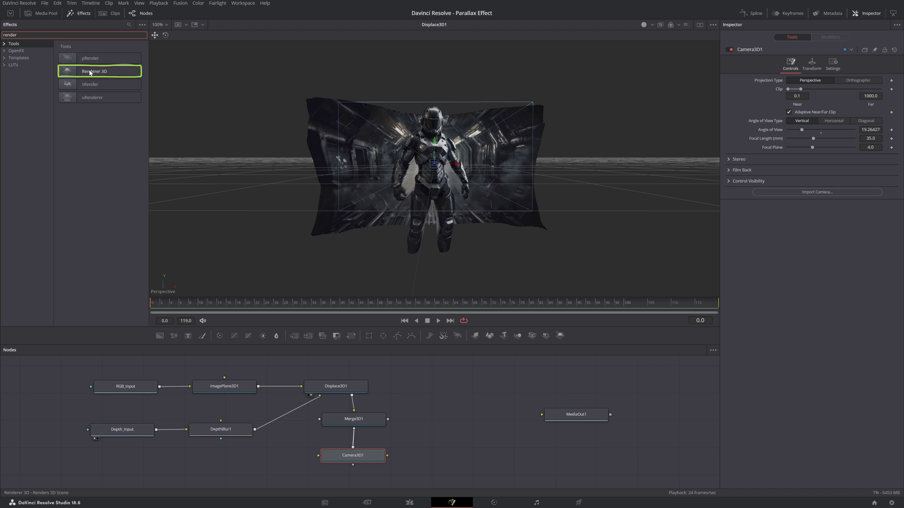
left_click_drag(95, 72, 451, 417)
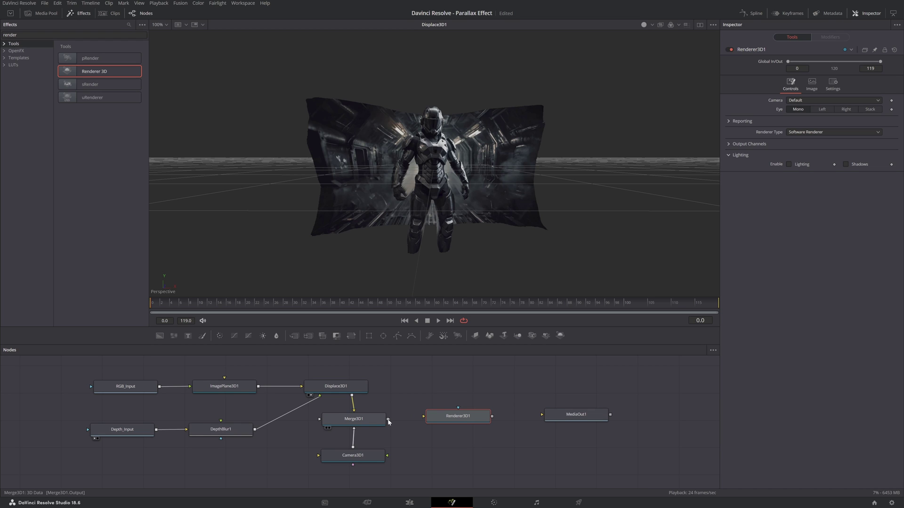
left_click_drag(388, 419, 574, 418)
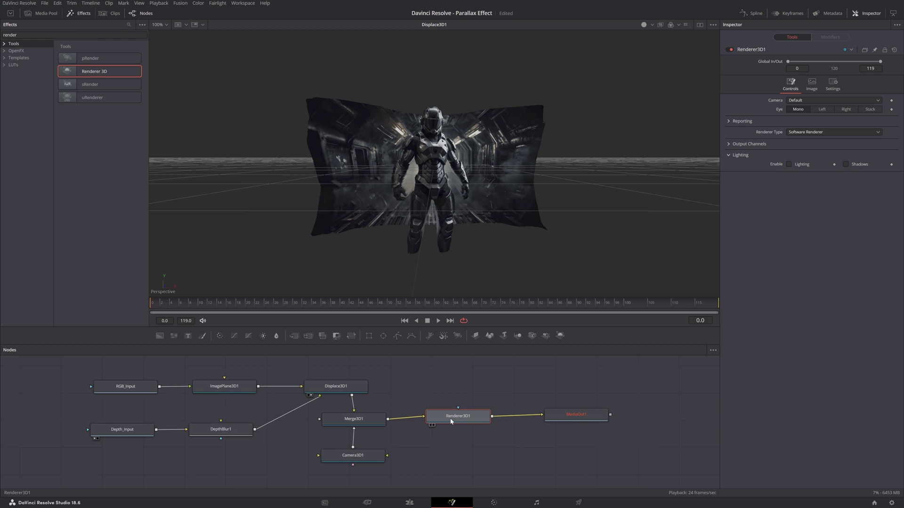
Set the Renderer 3D node's renderer type to Hardware Renderer and show MediaOut1 in the viewer.
left_click(840, 132)
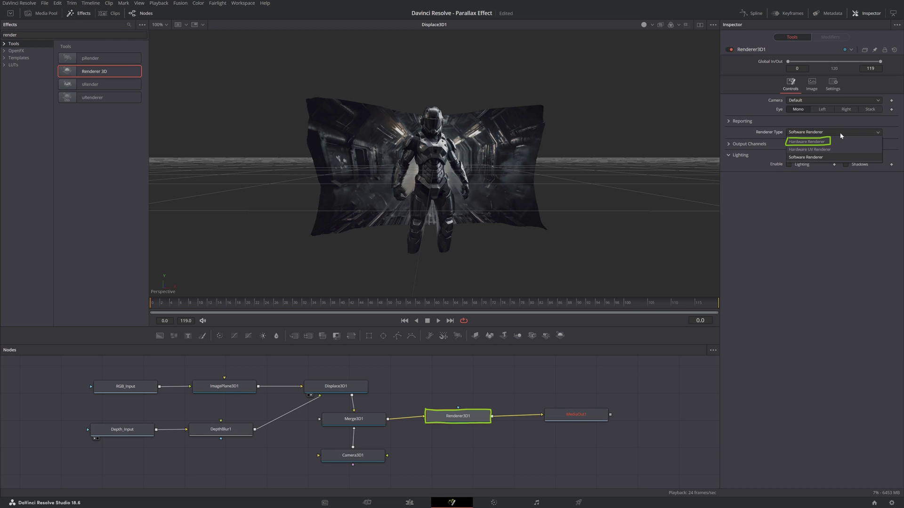
left_click(817, 140)
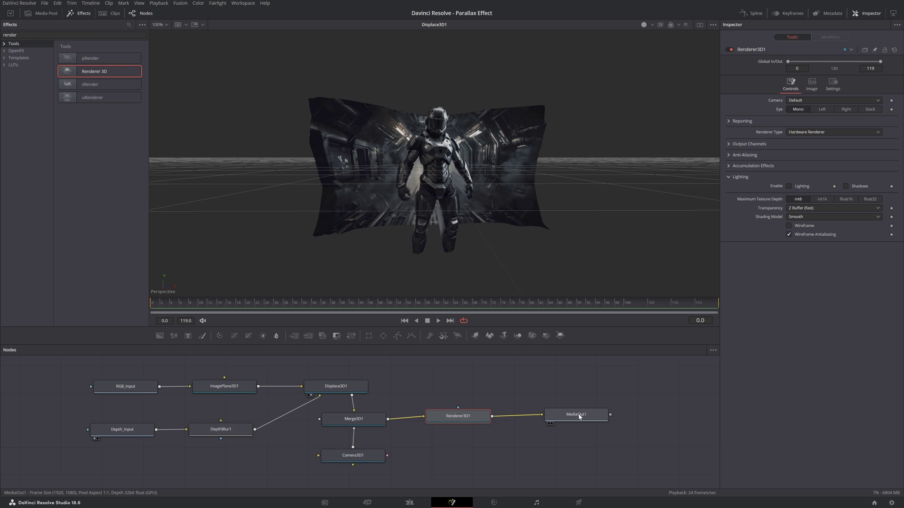
left_click_drag(579, 416, 539, 227)
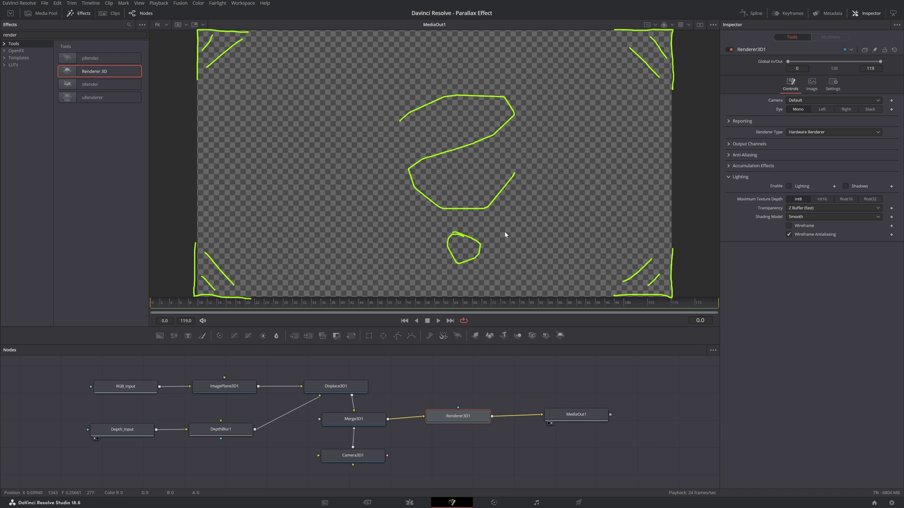
Check the camera's placement in the Displace 3D view, and set its Z translation to 7 with MediaOut1 in the viewer.
left_click_drag(348, 386, 426, 200)
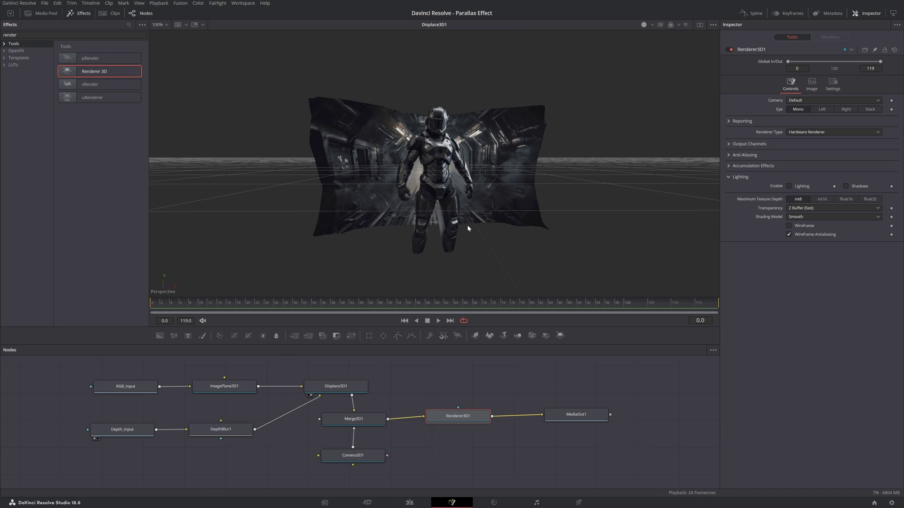
mouse_move(468, 228)
left_mouse_down()
mouse_move(541, 240)
mouse_move(476, 248)
mouse_move(468, 225)
left_mouse_up()
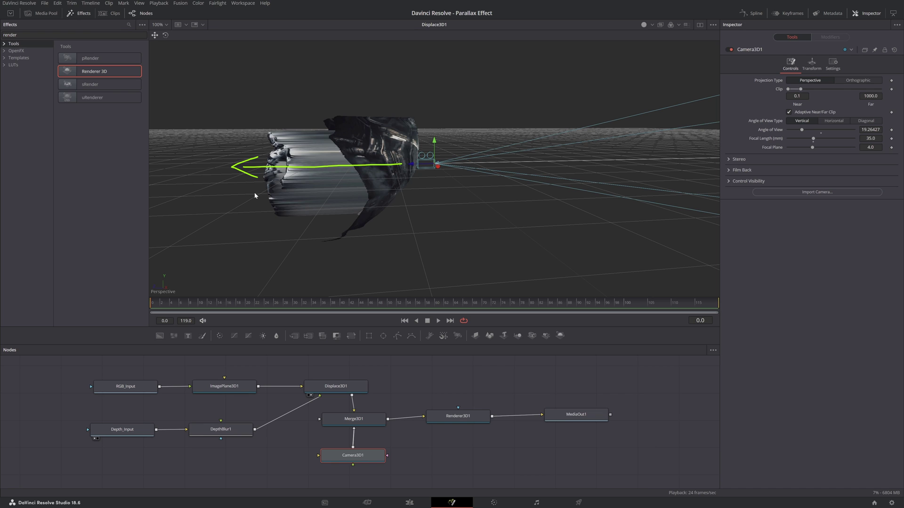
left_click(549, 423)
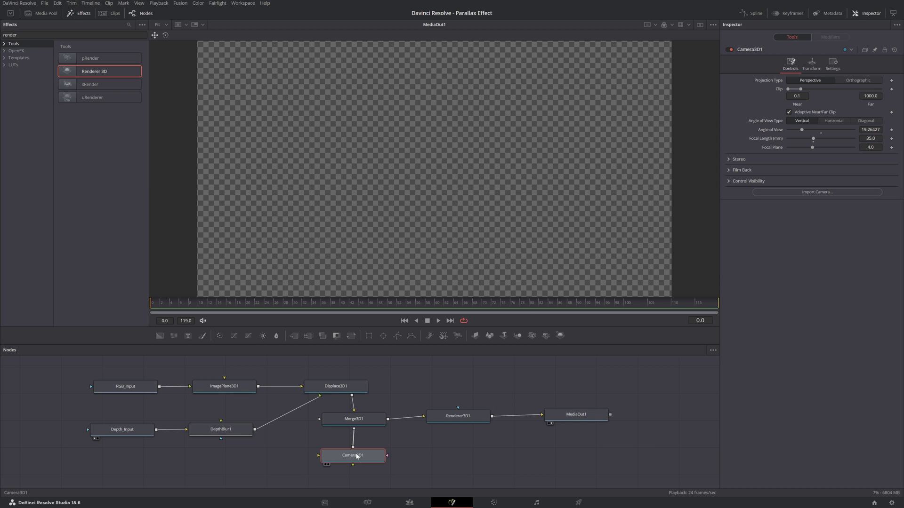
left_click(811, 64)
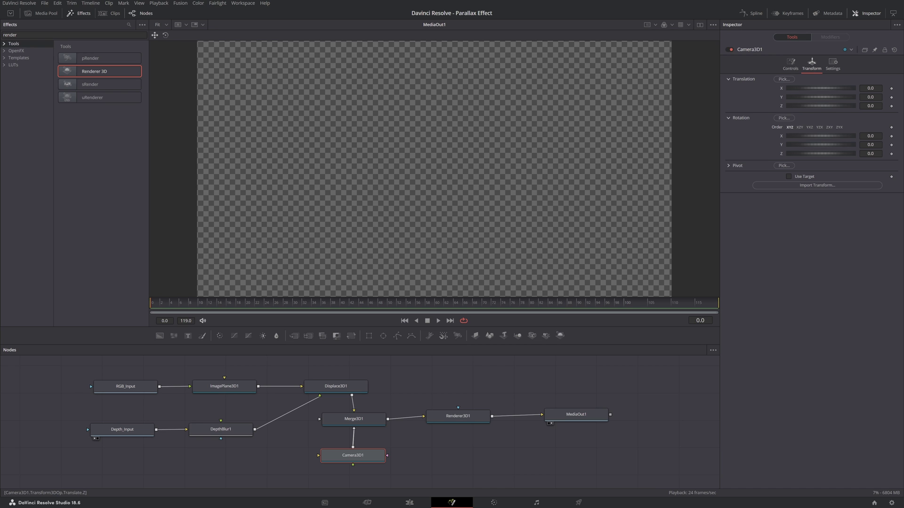
left_click_drag(870, 105, 902, 106)
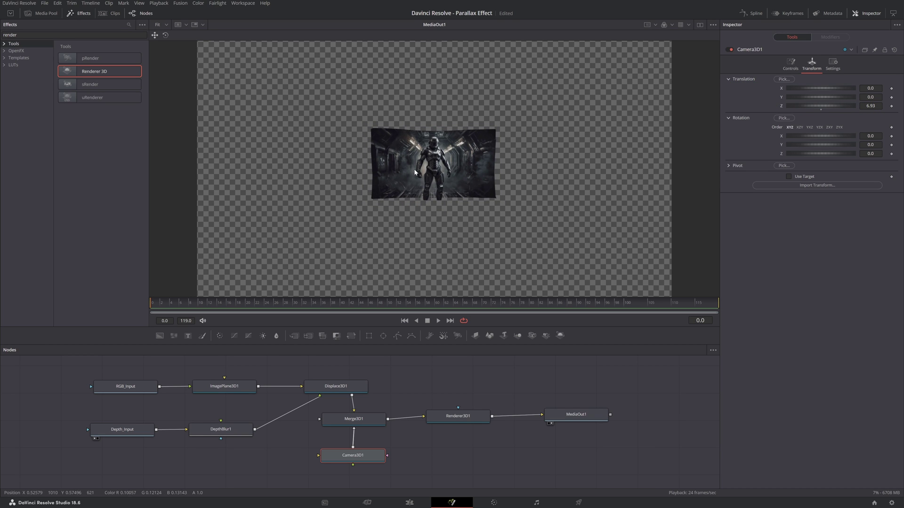
left_click(871, 105)
type("7")
key("Tab")
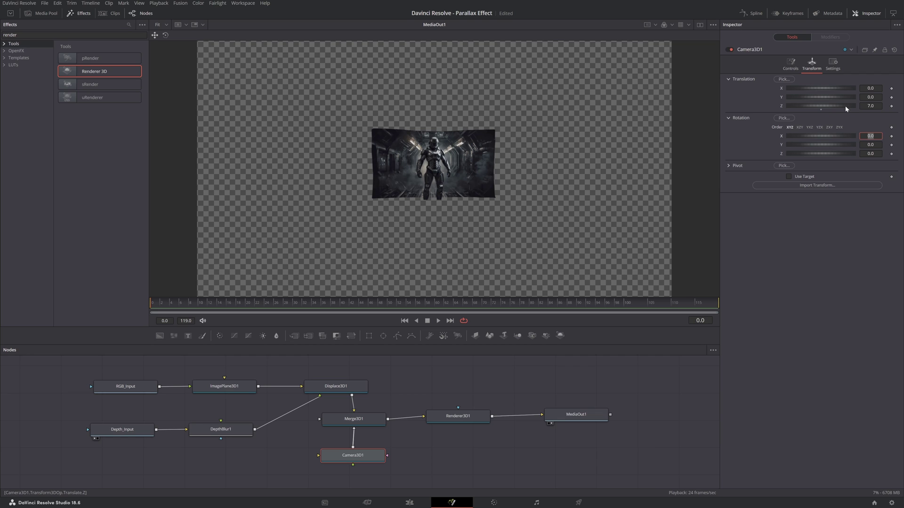
left_click(226, 267)
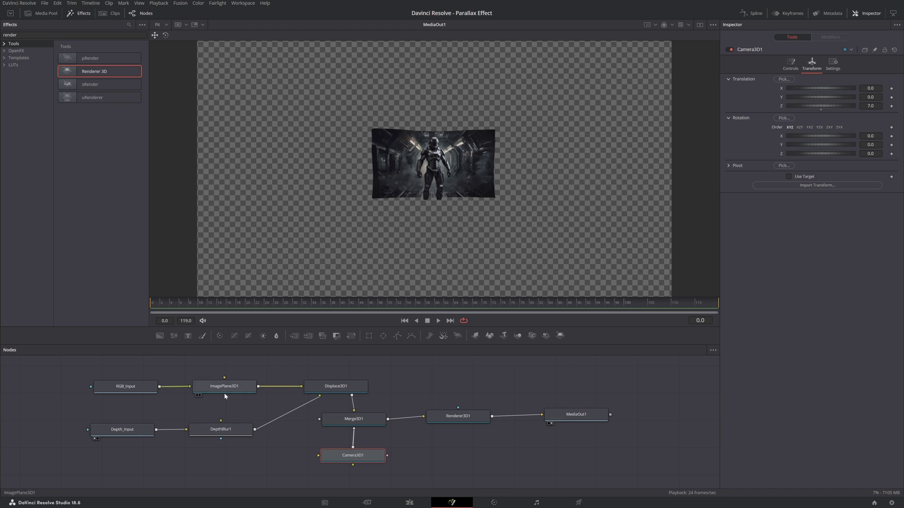
Switch the Camera 3D projection type to Orthographic and raise its scale to about 4.15 so the image fills the frame.
left_click(791, 66)
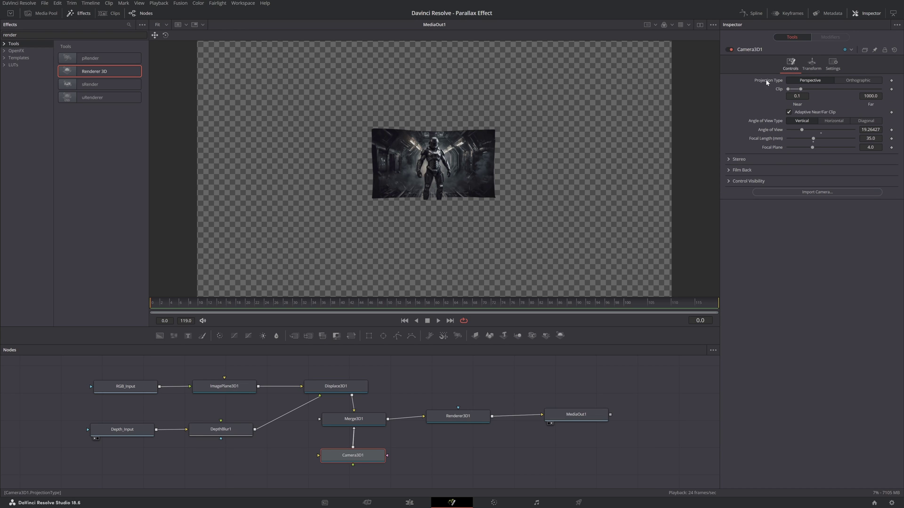
left_click(858, 81)
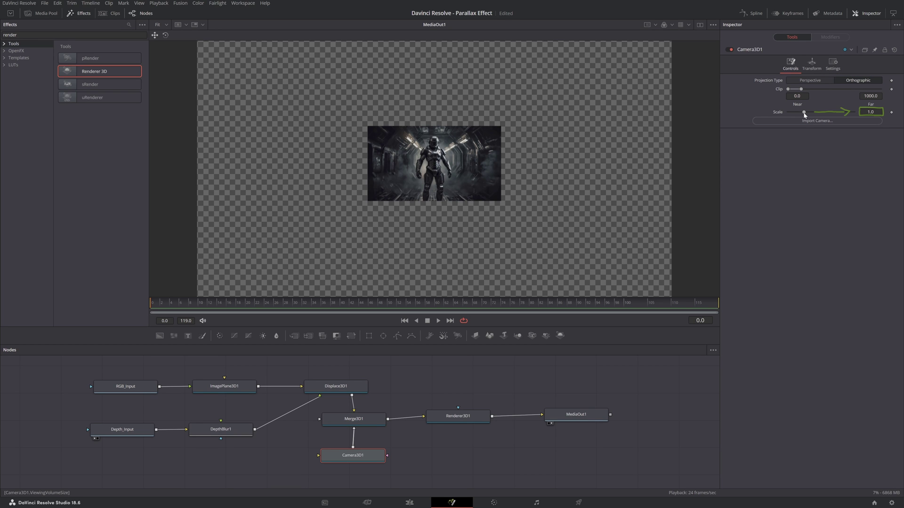
left_click_drag(804, 115, 827, 118)
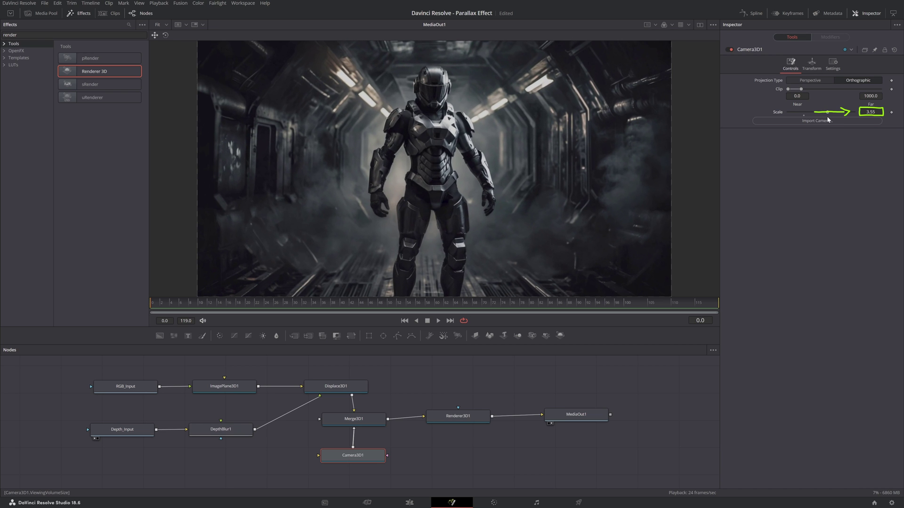
left_click_drag(826, 116, 830, 117)
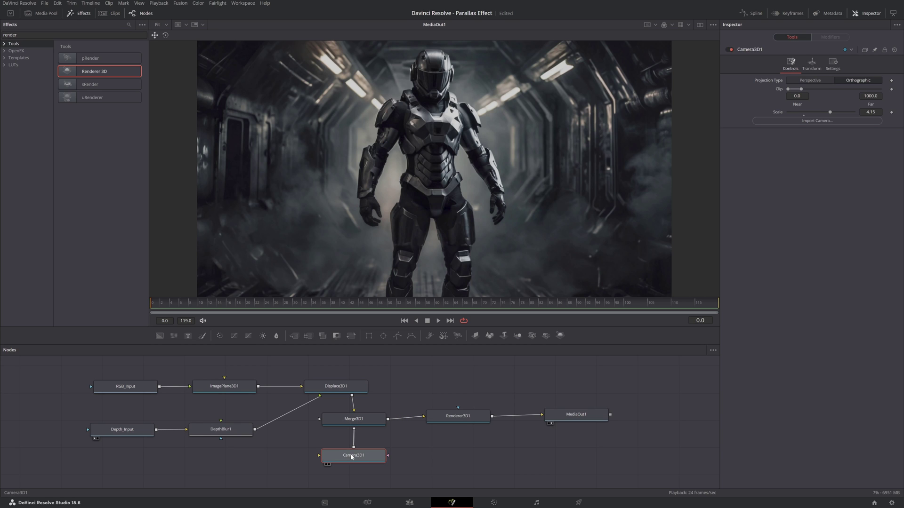
Save the project and keyframe the camera's X and Y rotation at 0 on frames 0 and 119.
left_click(812, 65)
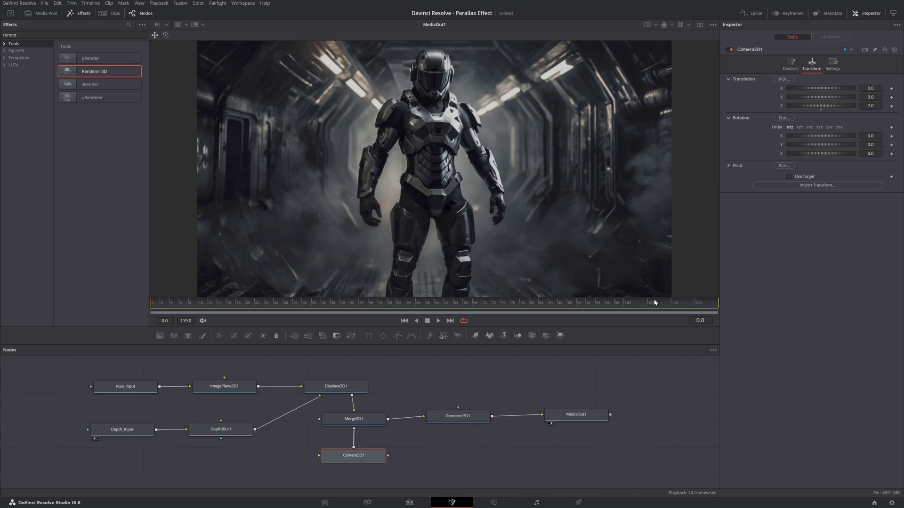
key("ctrl+s")
left_click_drag(155, 304, 133, 311)
left_click(891, 135)
left_click(891, 145)
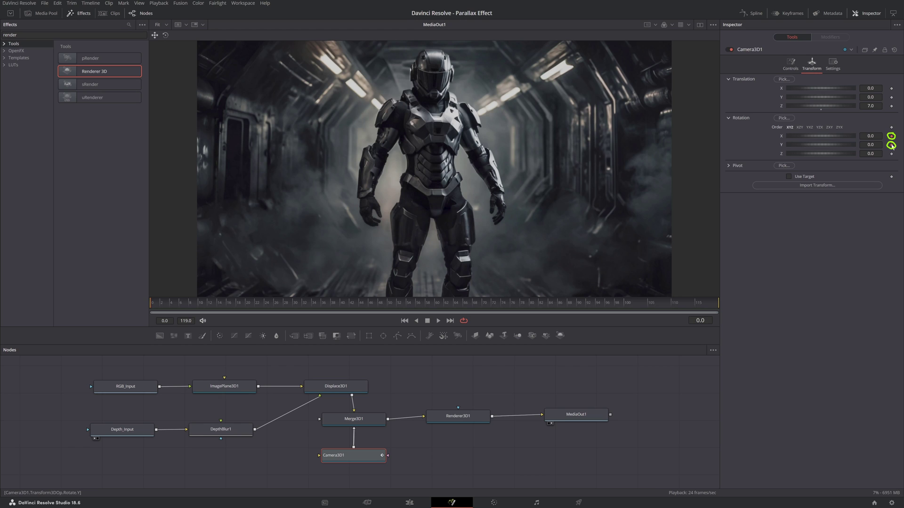
left_click_drag(208, 305, 803, 292)
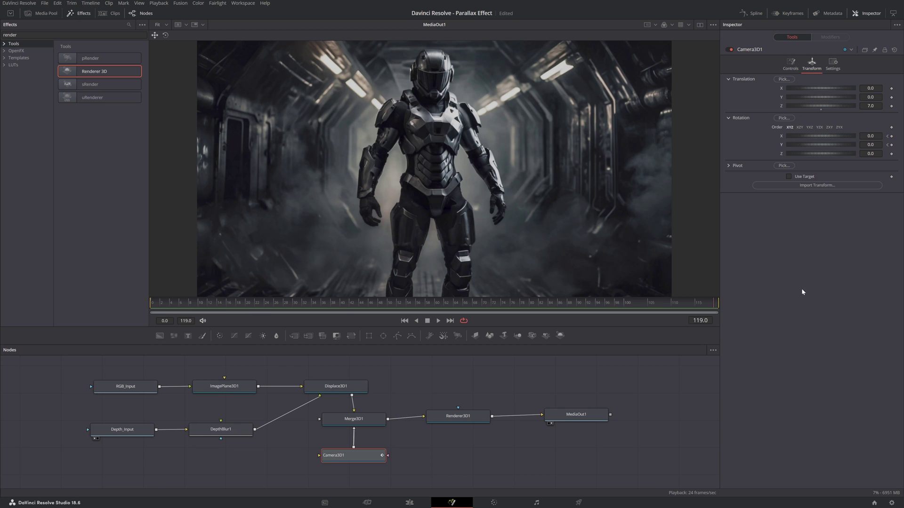
left_click(891, 136)
left_click(891, 145)
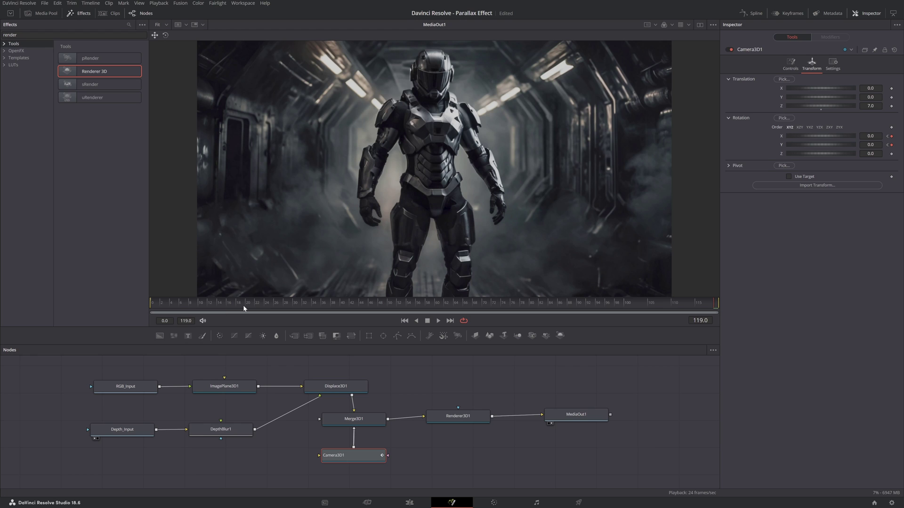
Keyframe the camera's Y rotation at -0.5 on frame 30.
key("Home")
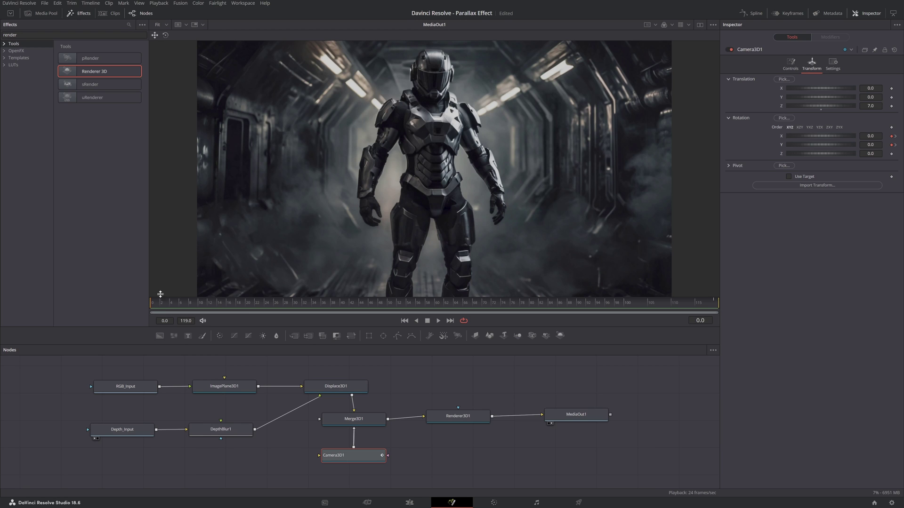
left_click(296, 305)
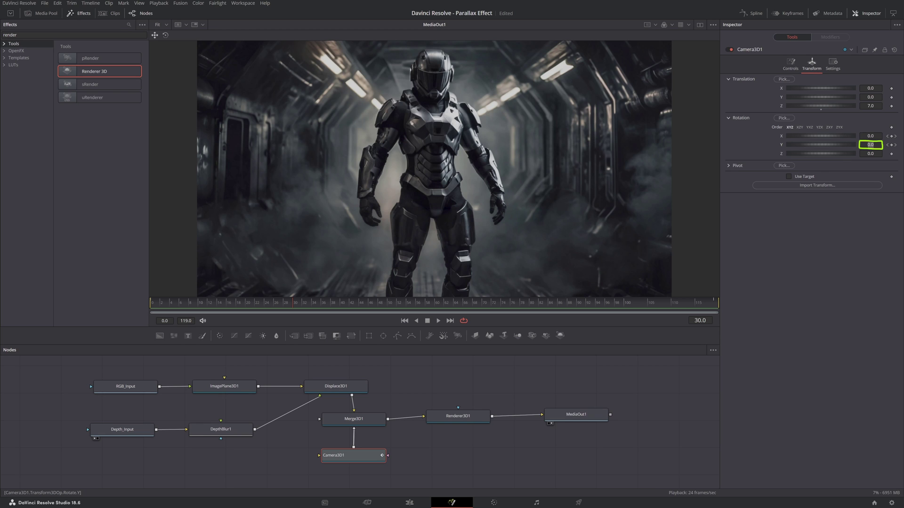
type("-0.5")
key("Tab")
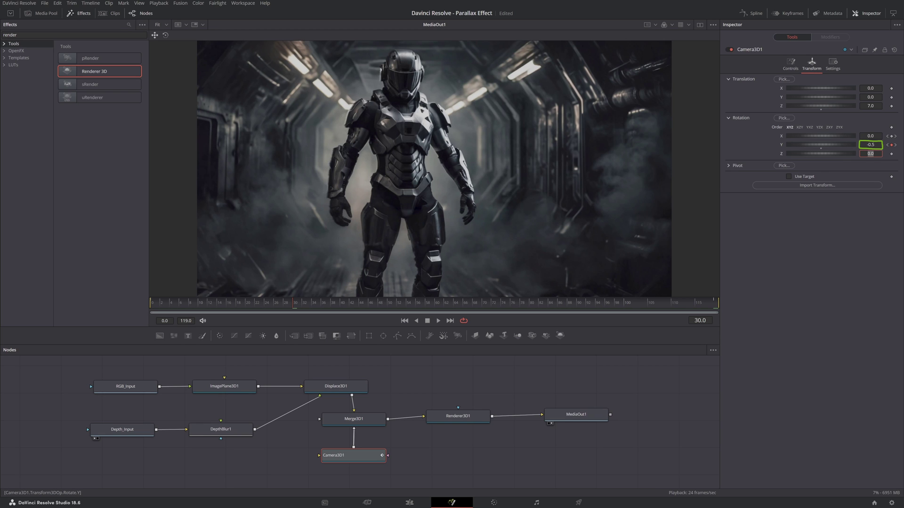
Keyframe the camera's Y rotation at 0.5 on frame 90 and scrub back to frame 0 to preview the motion.
left_click_drag(513, 303, 579, 303)
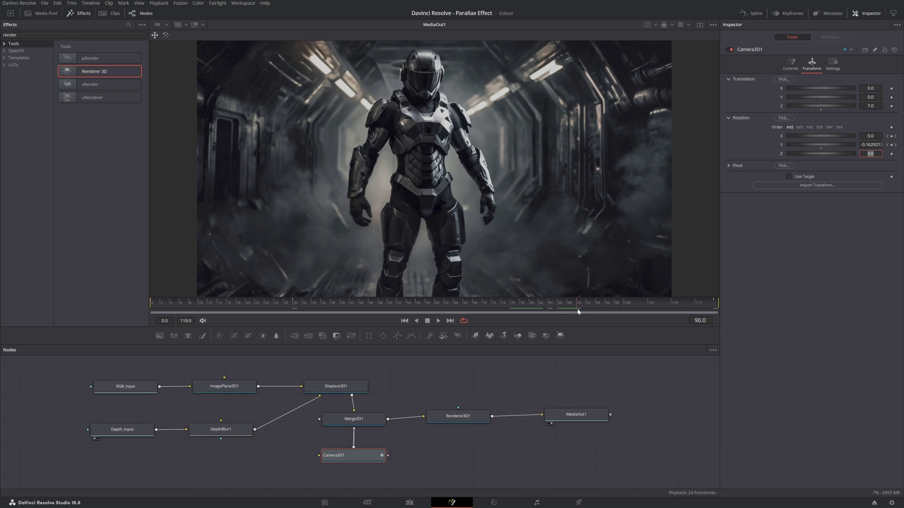
left_click(870, 145)
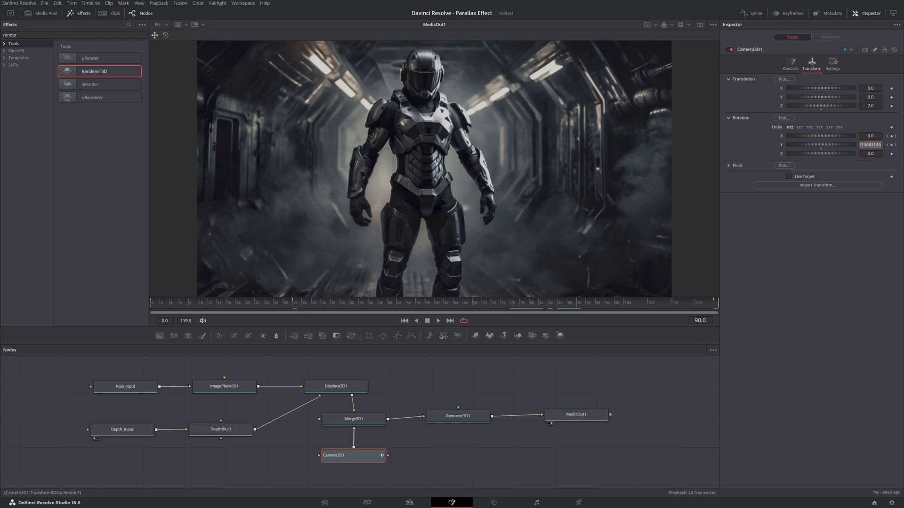
key("ctrl+a")
type("0.5")
key("Tab")
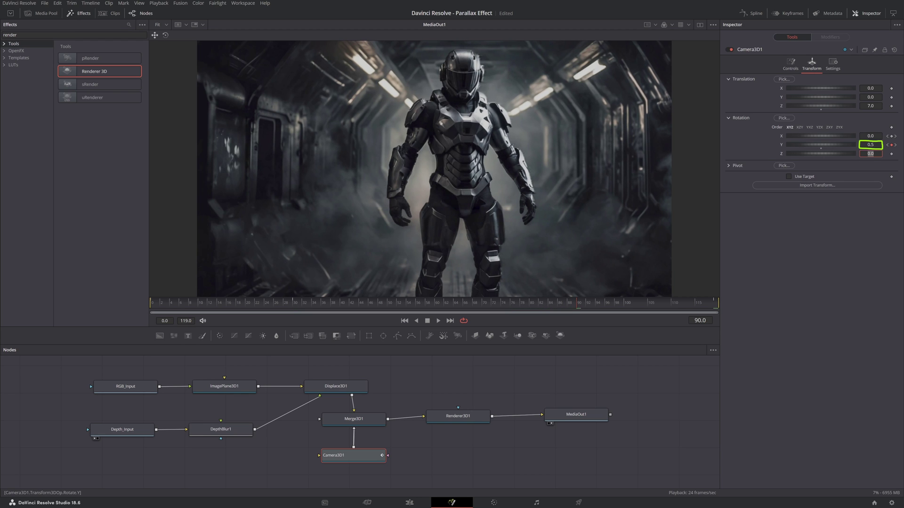
left_click_drag(476, 302, 100, 330)
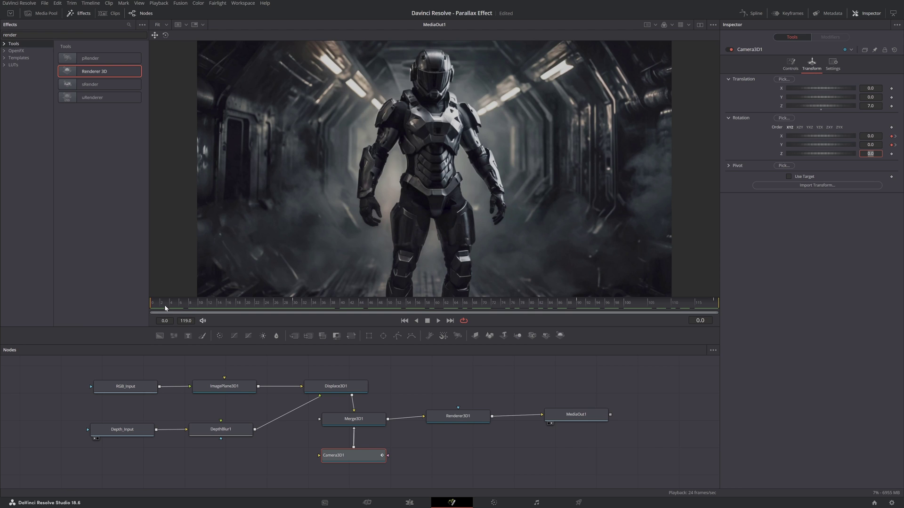
Keyframe the camera's X rotation at 0.3 on frame 60 and scrub back to frame 0 to preview the motion.
left_click_drag(165, 308, 437, 307)
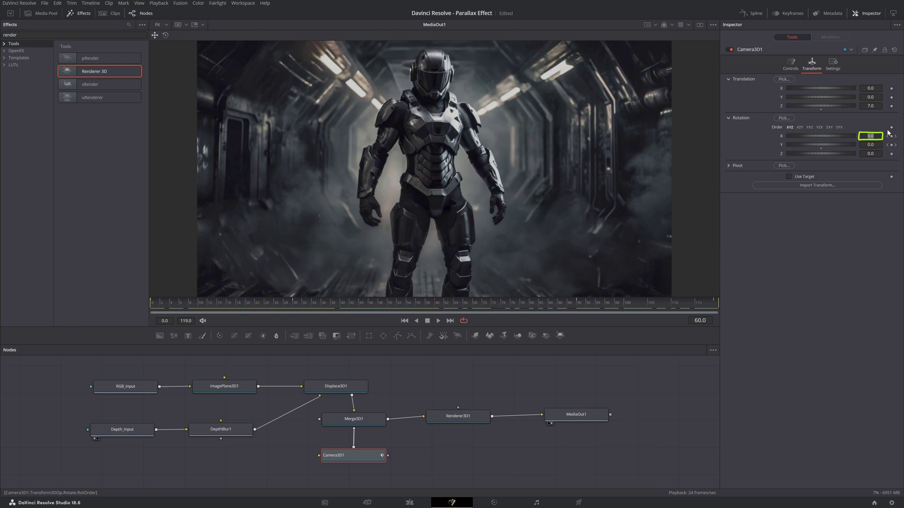
key("Tab")
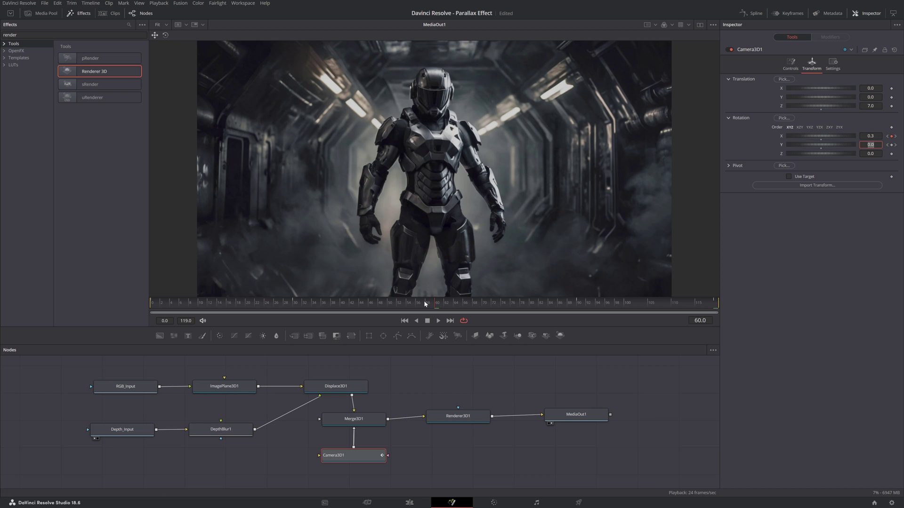
left_click_drag(436, 306, 67, 322)
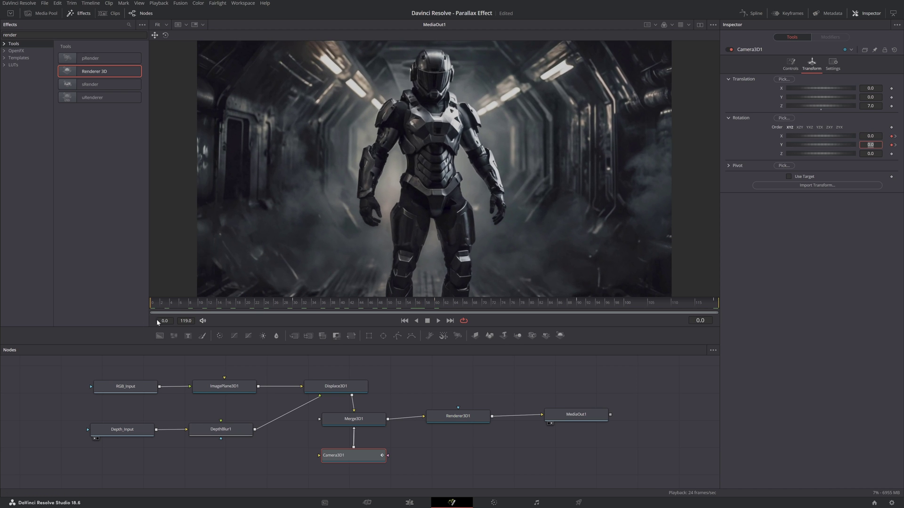
left_click_drag(155, 304, 141, 318)
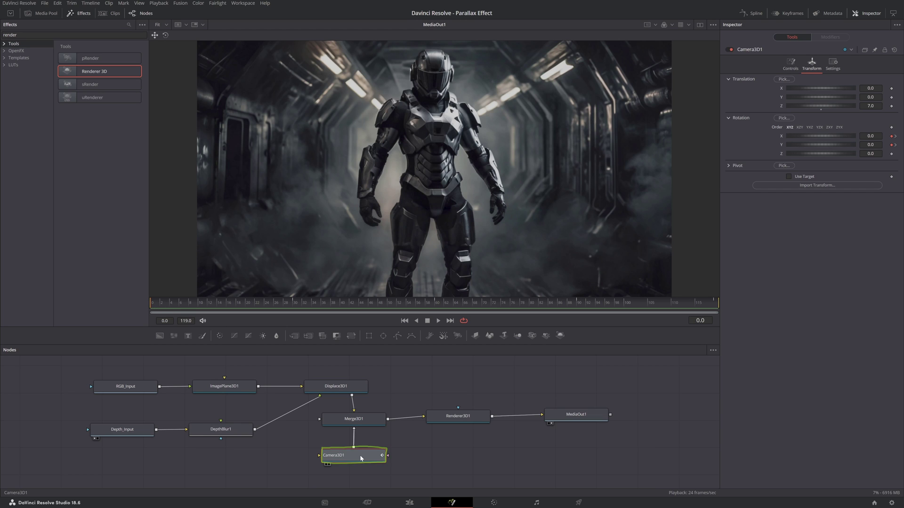
Open the Spline editor and smooth all keyframes of the camera's X Rotation curve.
left_click(754, 15)
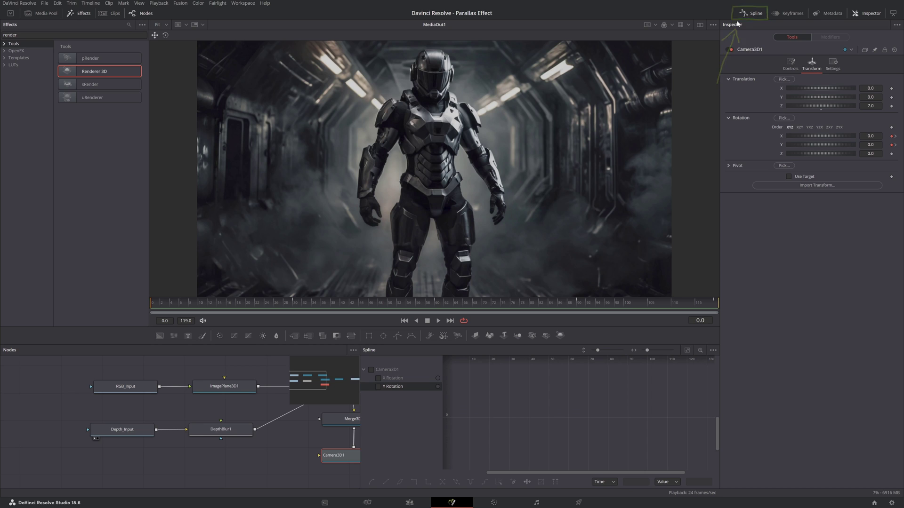
left_click(392, 378)
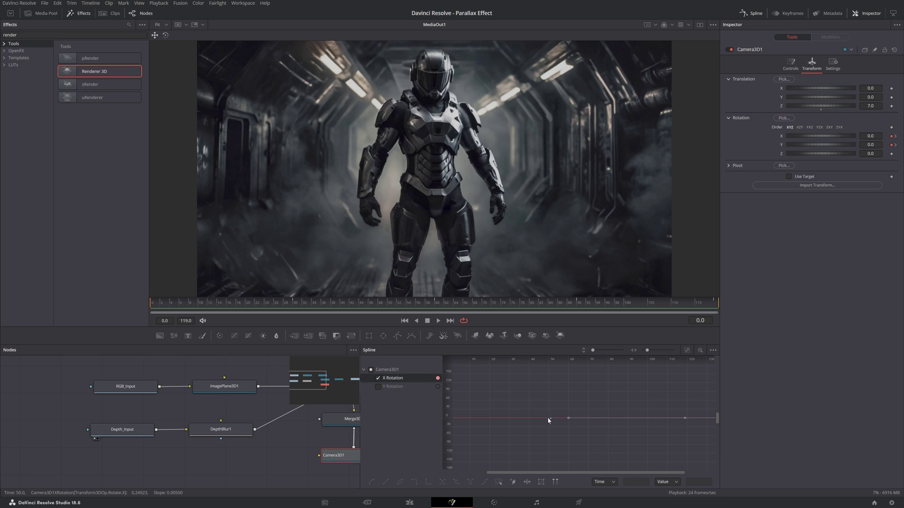
left_click_drag(558, 472, 550, 473)
left_click_drag(593, 352, 595, 351)
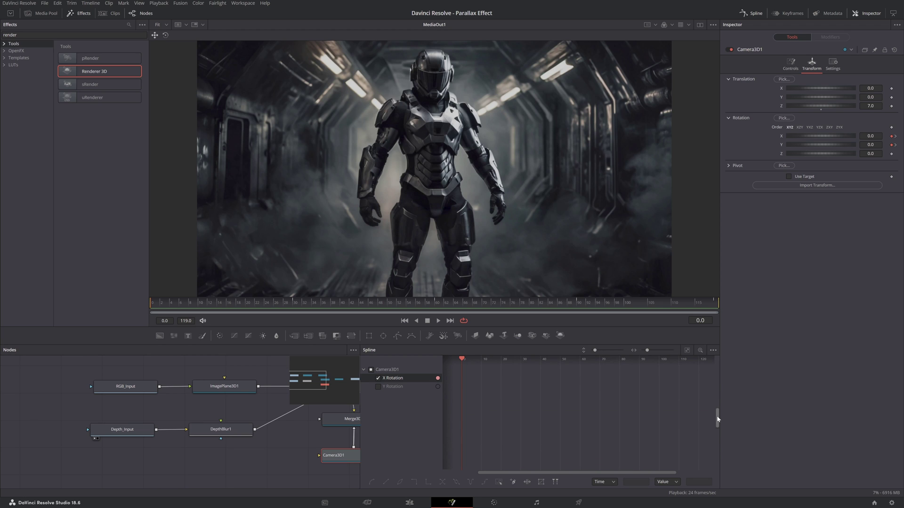
left_click_drag(717, 417, 717, 438)
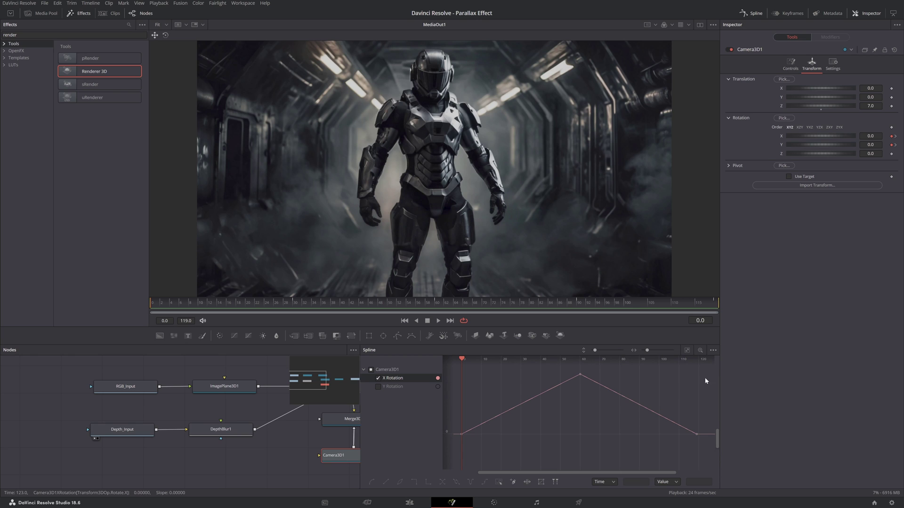
left_click_drag(709, 369, 452, 463)
left_click(371, 483)
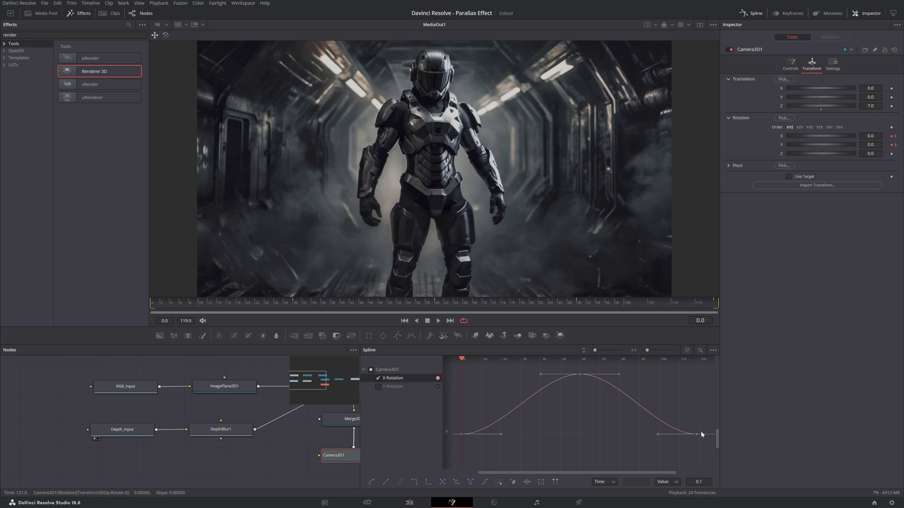
Show only the camera's Y Rotation curve in the Spline editor and smooth its keyframe at frame 30.
left_click(378, 378)
left_click(378, 386)
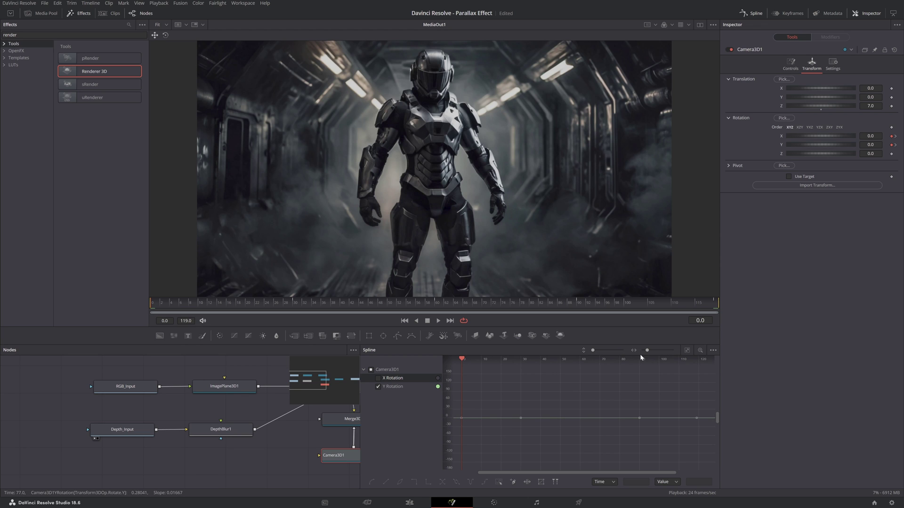
left_click_drag(592, 352, 594, 352)
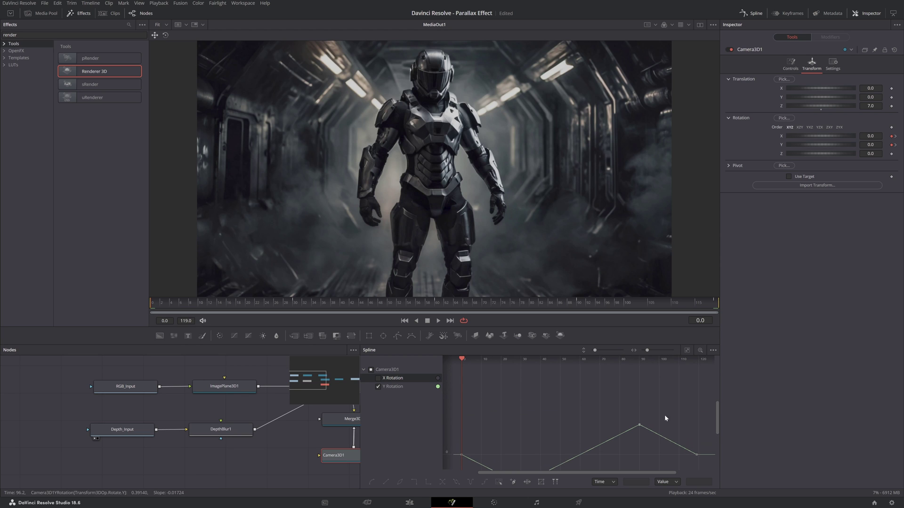
left_click_drag(714, 419, 719, 434)
left_click_drag(503, 455, 544, 415)
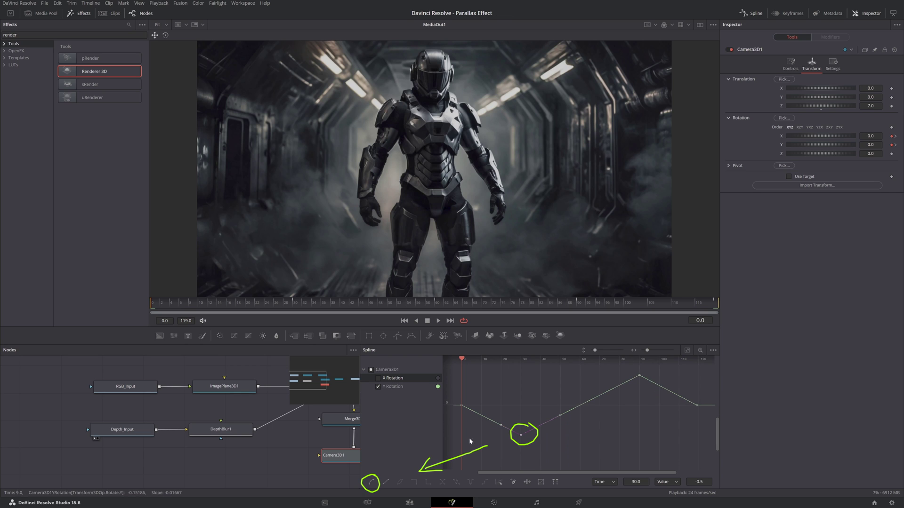
left_click(371, 482)
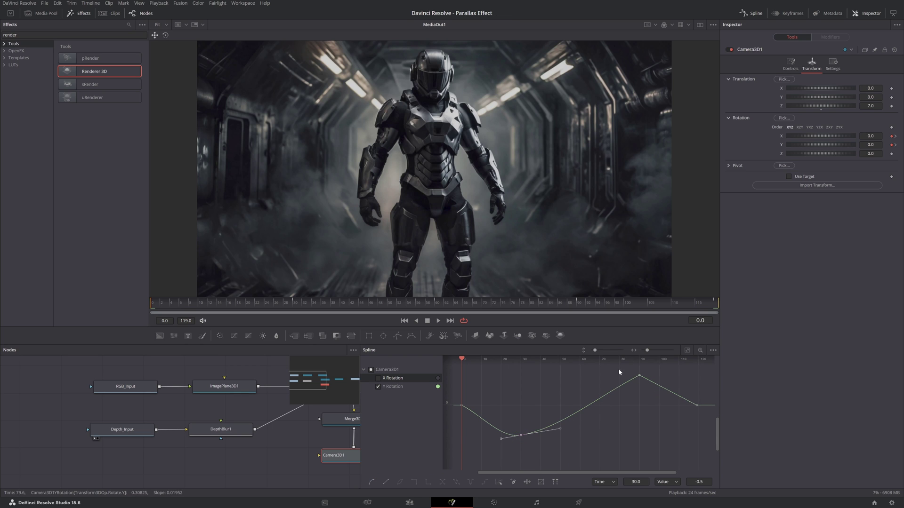
Smooth the Y Rotation keyframe at frame 90 and close the Spline editor.
left_click(640, 375)
left_click(371, 483)
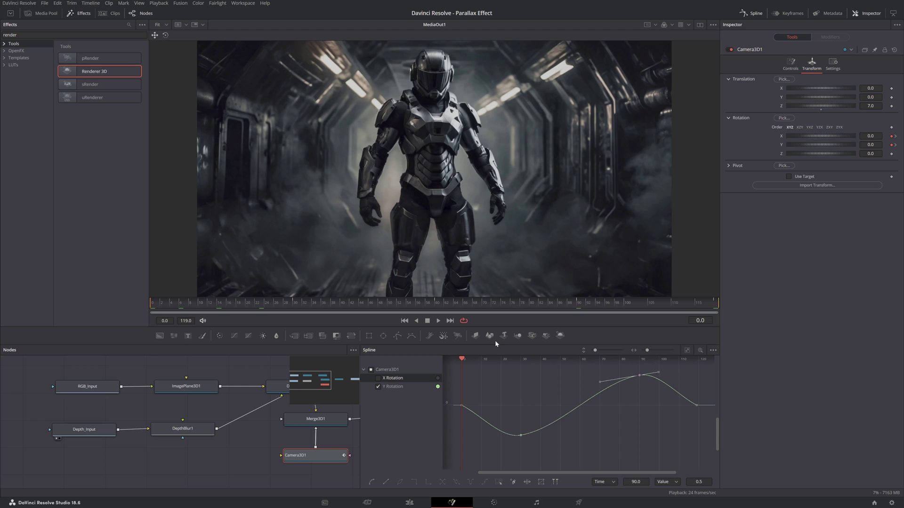
left_click(753, 13)
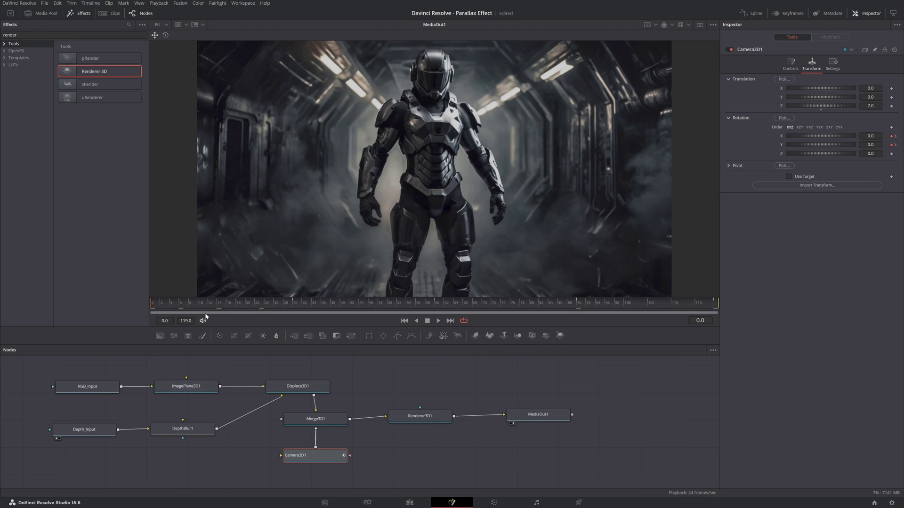
Set the blur size of DepthBlur1 to 0 and play back the animation.
left_click(196, 430)
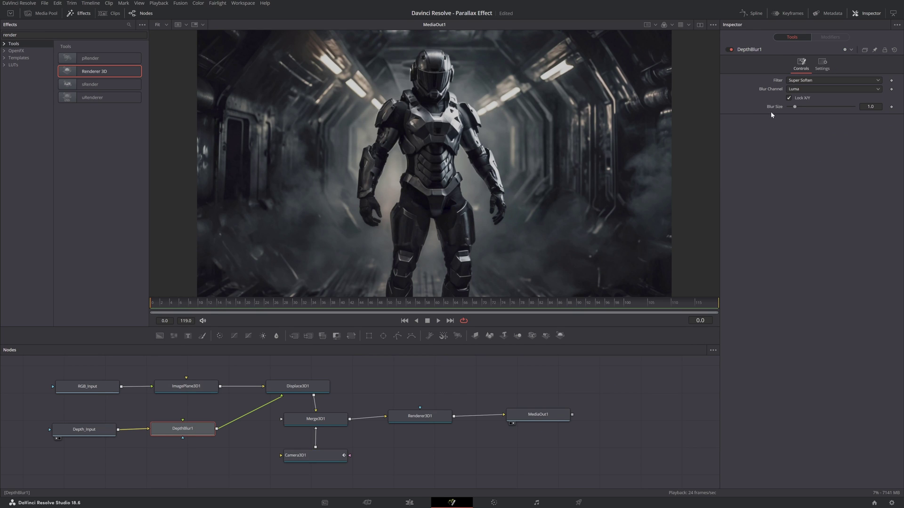
left_click_drag(794, 107, 769, 107)
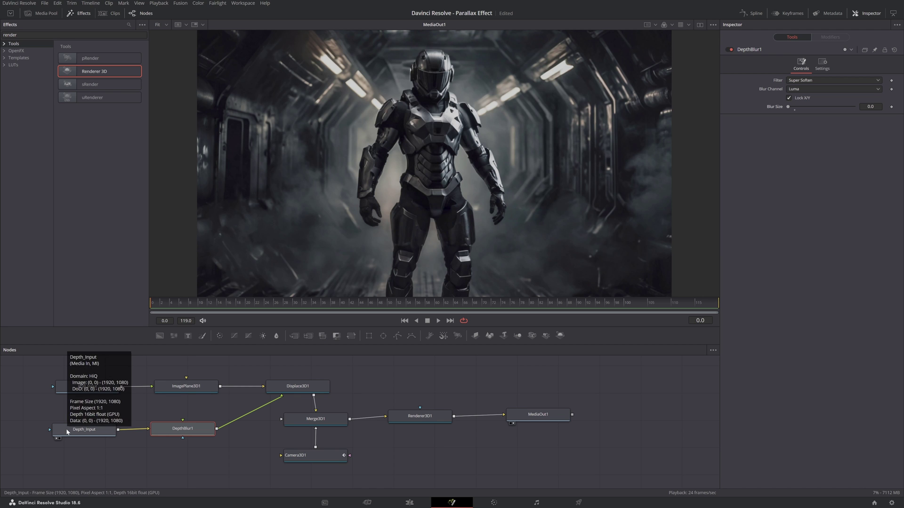
left_click(438, 321)
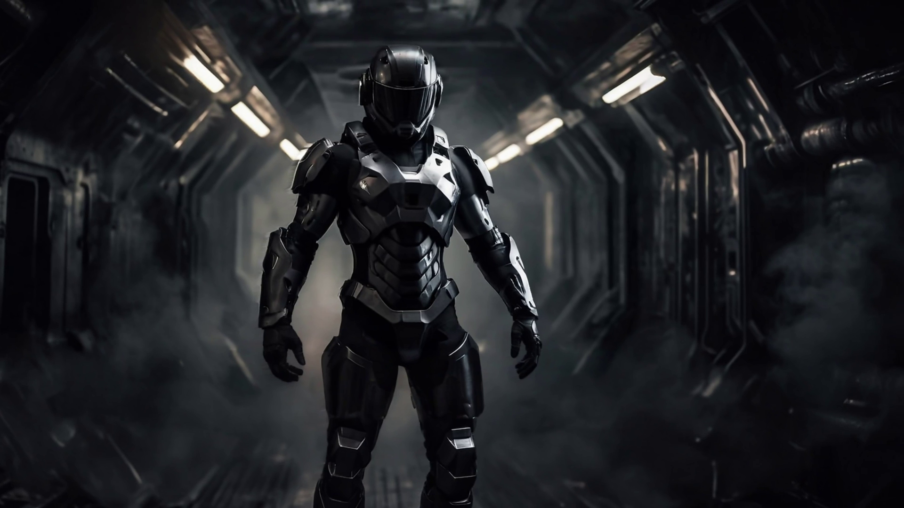
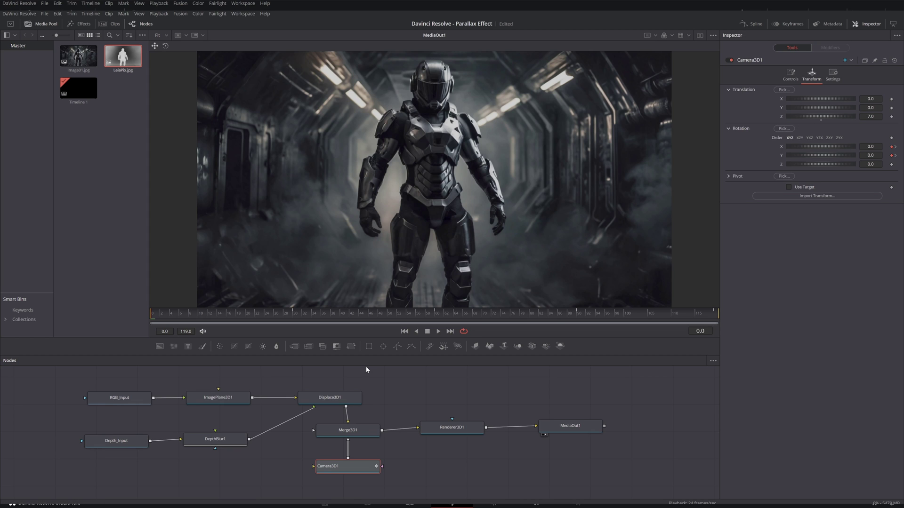
View Displace3D1 in 3D to examine the displaced mesh relative to the camera, and return the viewer to MediaOut1.
key("1")
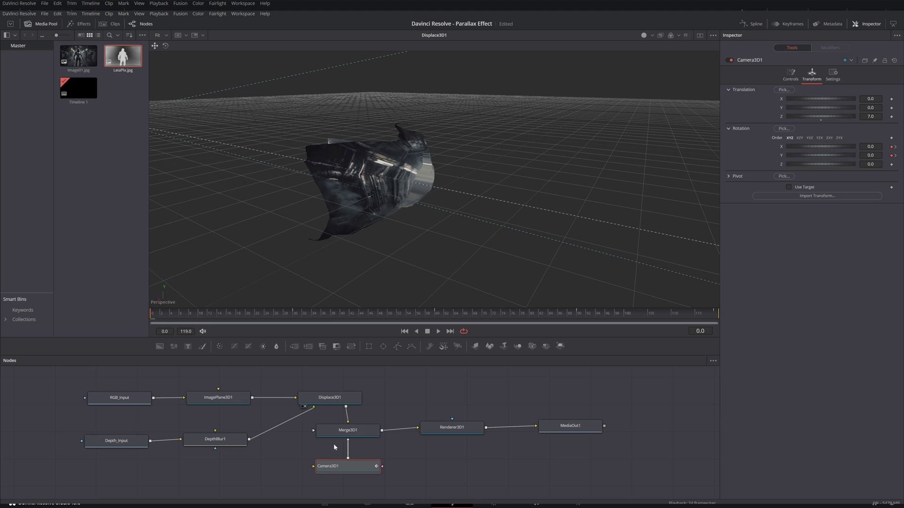
left_click_drag(303, 266, 273, 233)
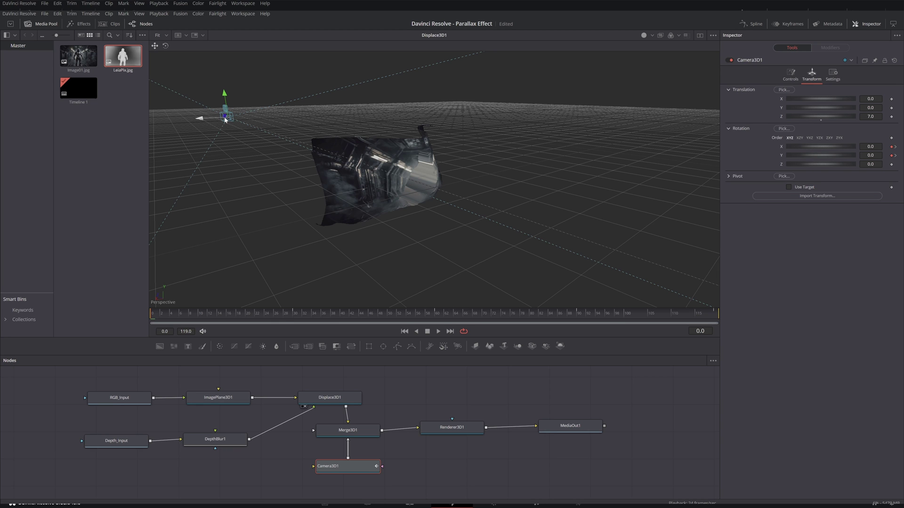
key("1")
Reduce the camera's Z translation in stages to 2.67 while the animation plays.
left_click(438, 331)
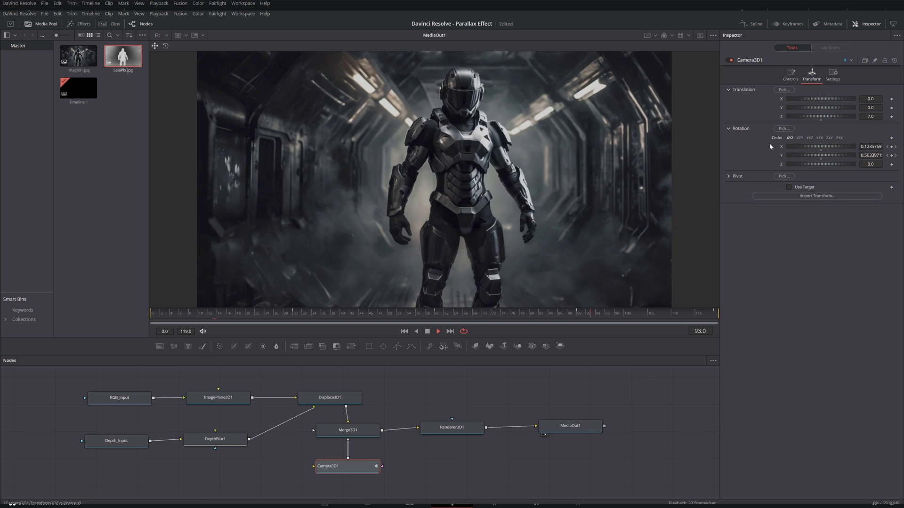
left_click(871, 116)
type("6.07")
key("Return")
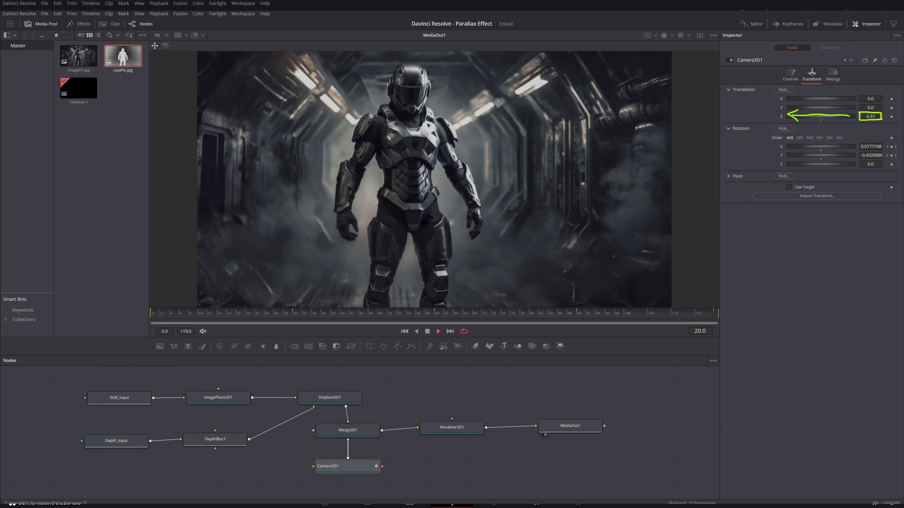
type("4.54")
key("Return")
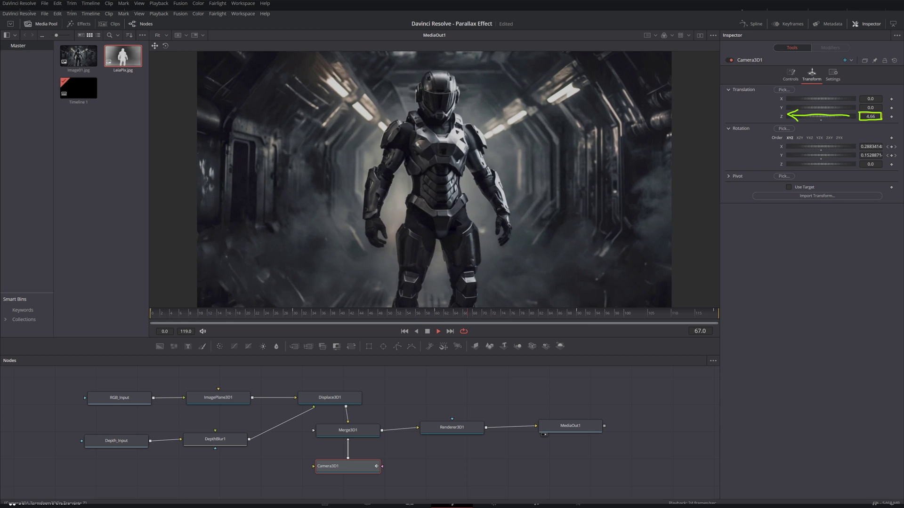
type("3.64")
key("Return")
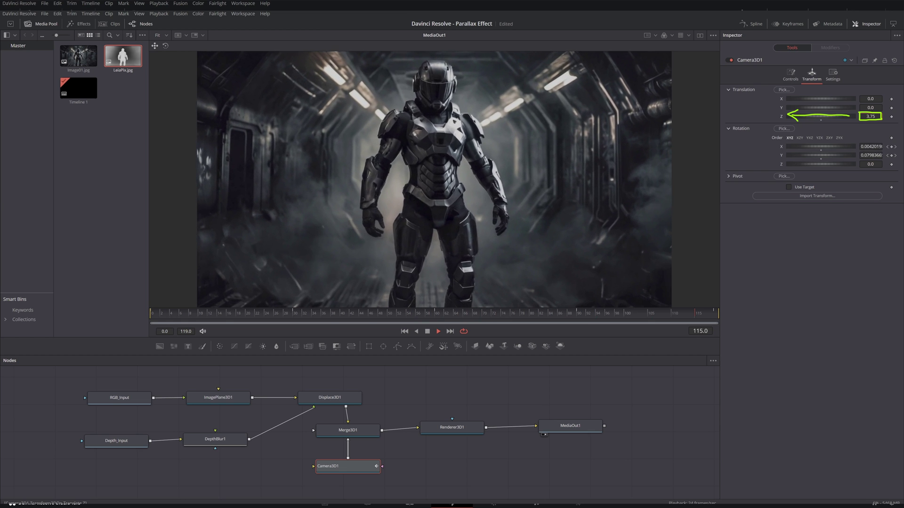
type("3.54")
key("Return")
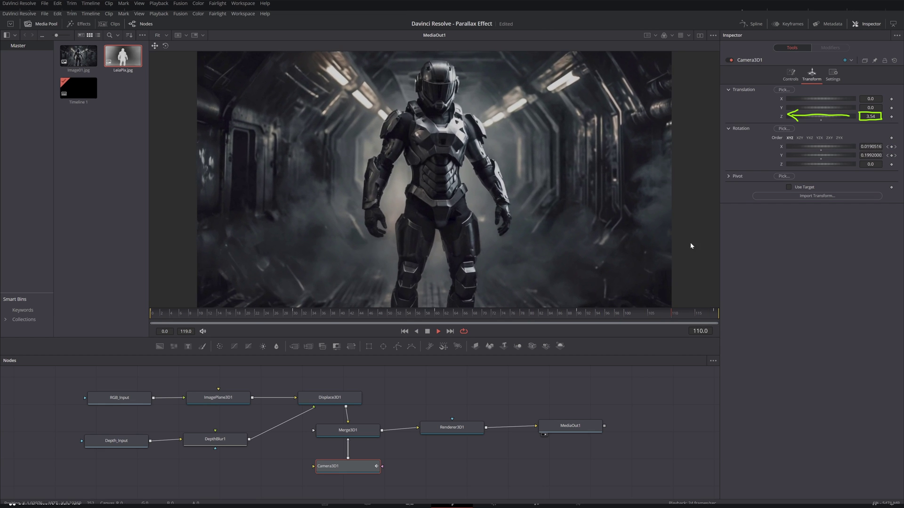
left_click(869, 117)
type("3.37")
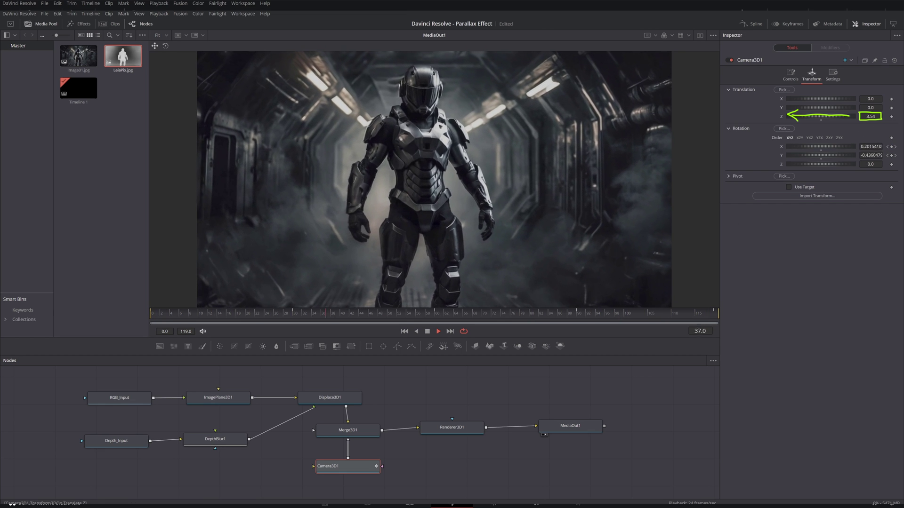
key("Return")
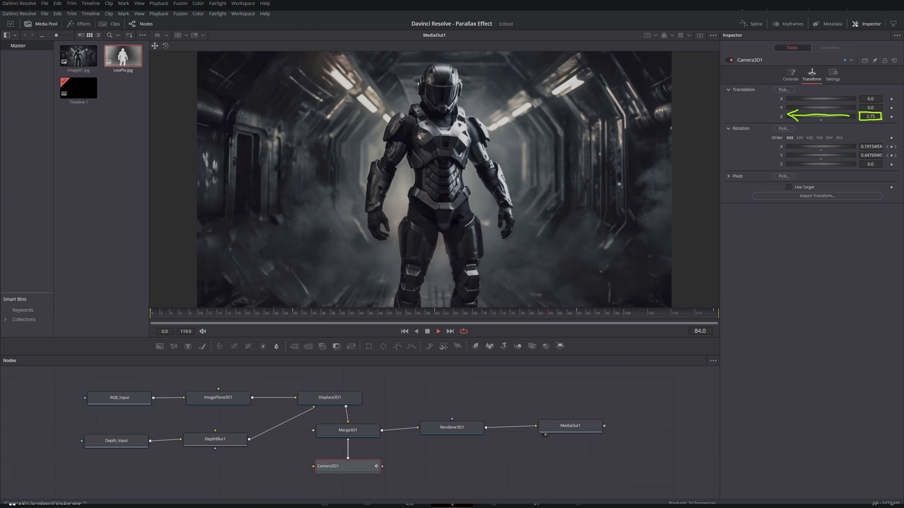
type("2.7")
key("Return")
type("2.67")
key("Return")
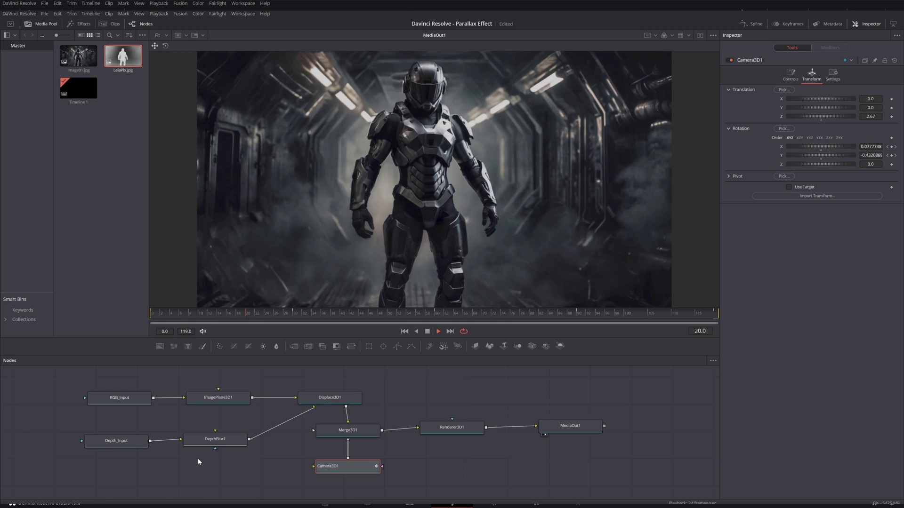
Try a blur size of 10 on DepthBlur1 during playback and stop the playback.
left_click(213, 443)
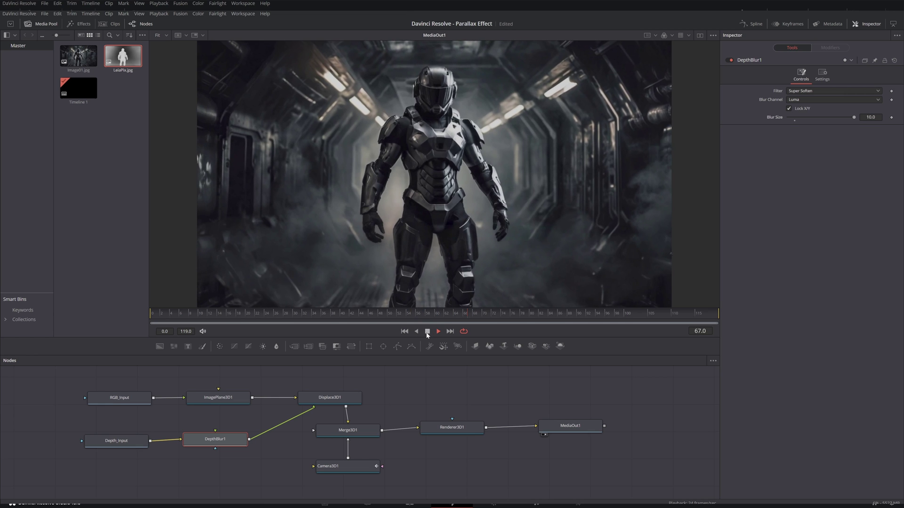
key("space")
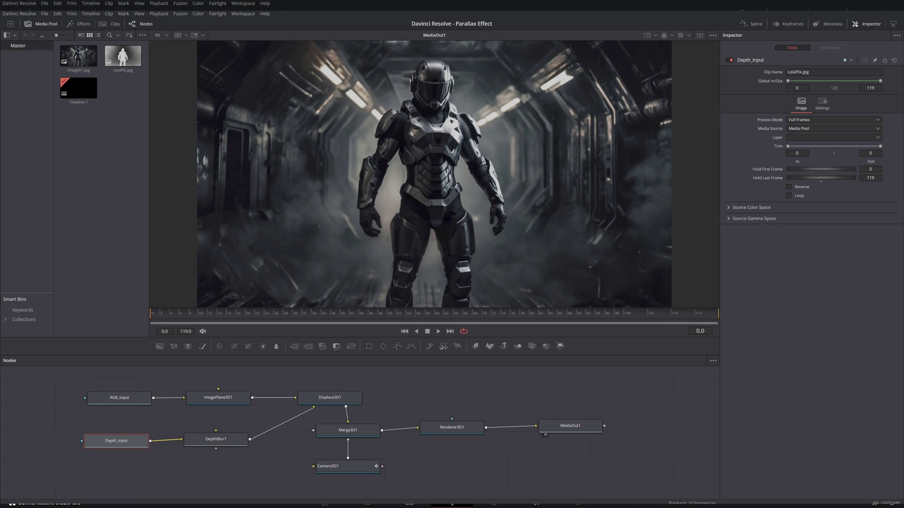
Import the new still Image02_FullHD.jpg and its depth map LeiaPix.jpg into the media pool.
left_click_drag(141, 181, 93, 157)
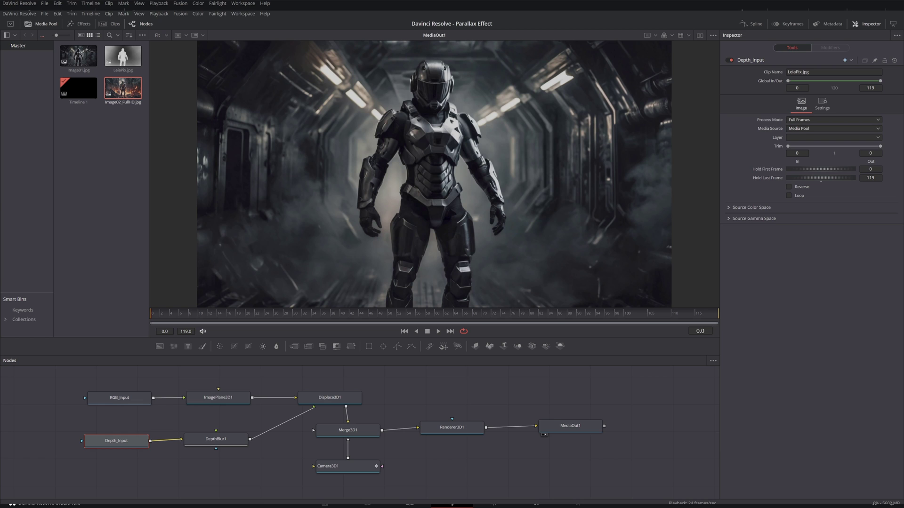
left_click_drag(596, 293, 109, 156)
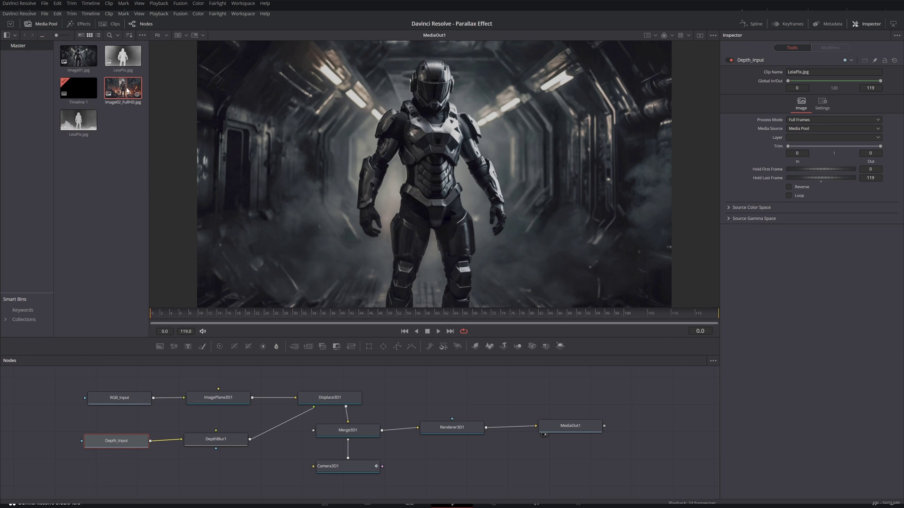
Replace RGB_Input with Image02_FullHD.jpg and Depth_Input with the newly imported LeiaPix.jpg depth map.
left_click_drag(118, 401, 119, 402)
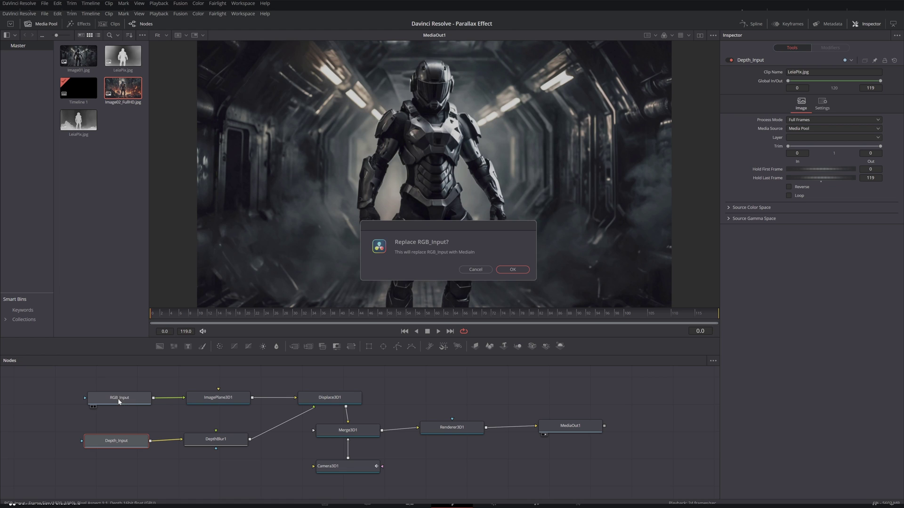
left_click(512, 269)
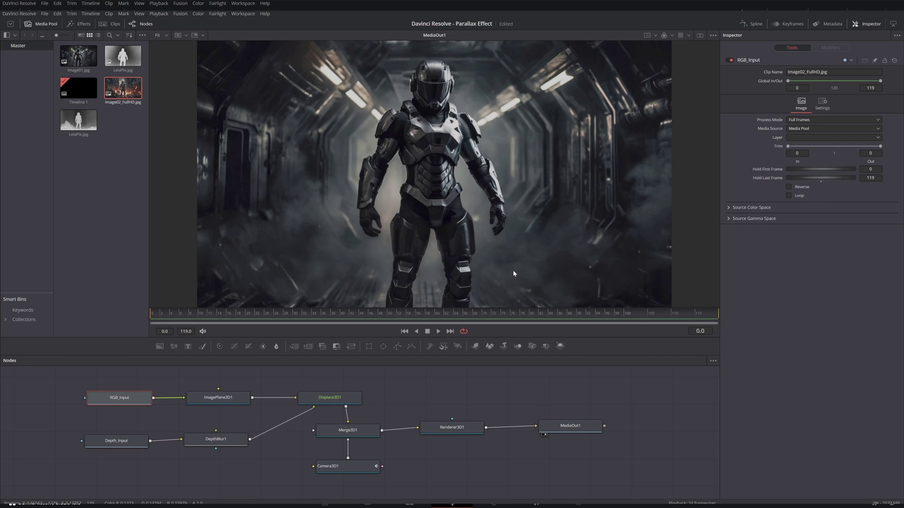
left_click_drag(79, 126, 78, 190)
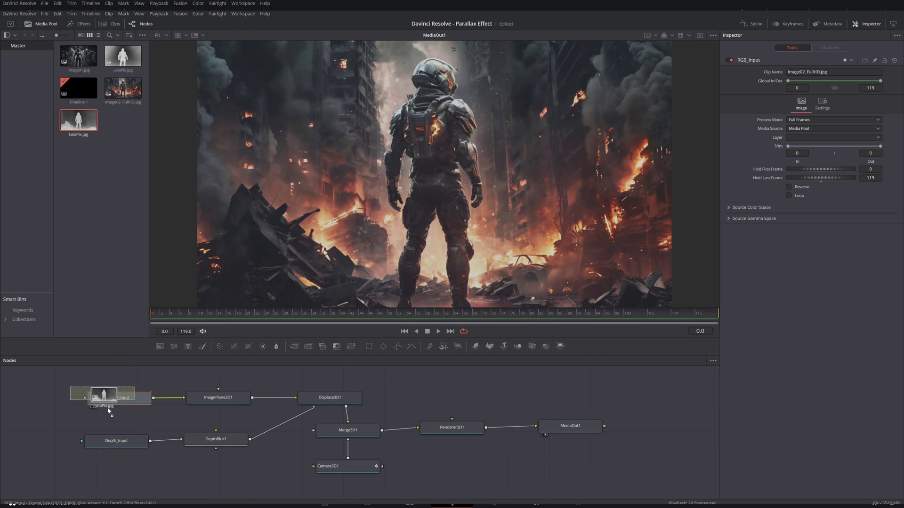
left_click_drag(122, 444, 121, 444)
left_click(510, 270)
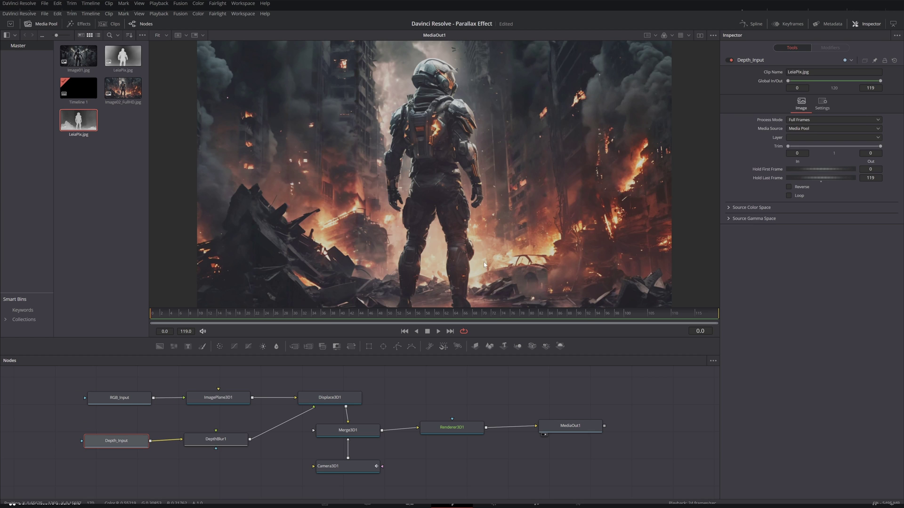
Open the controls of the DepthBlur1 node.
left_click(234, 441)
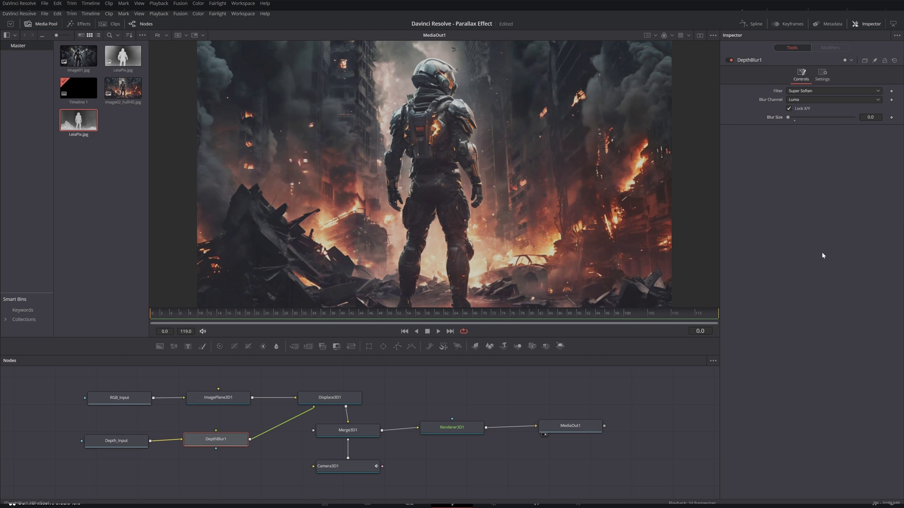